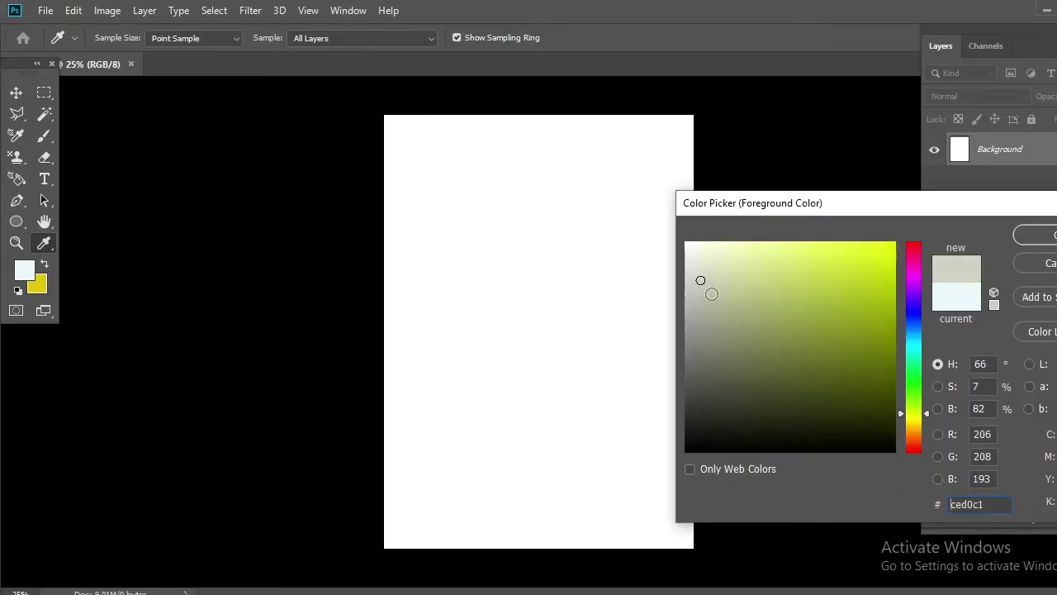
Paint grey-green across the top and black through the middle with a huge soft brush.
{"action": "left_click", "coordinate": [1033, 235]}
{"action": "key", "text": "b"}
{"action": "left_click", "coordinate": [102, 37]}
{"action": "left_click_drag", "start_coordinate": [566, 213], "coordinate": [399, 149]}
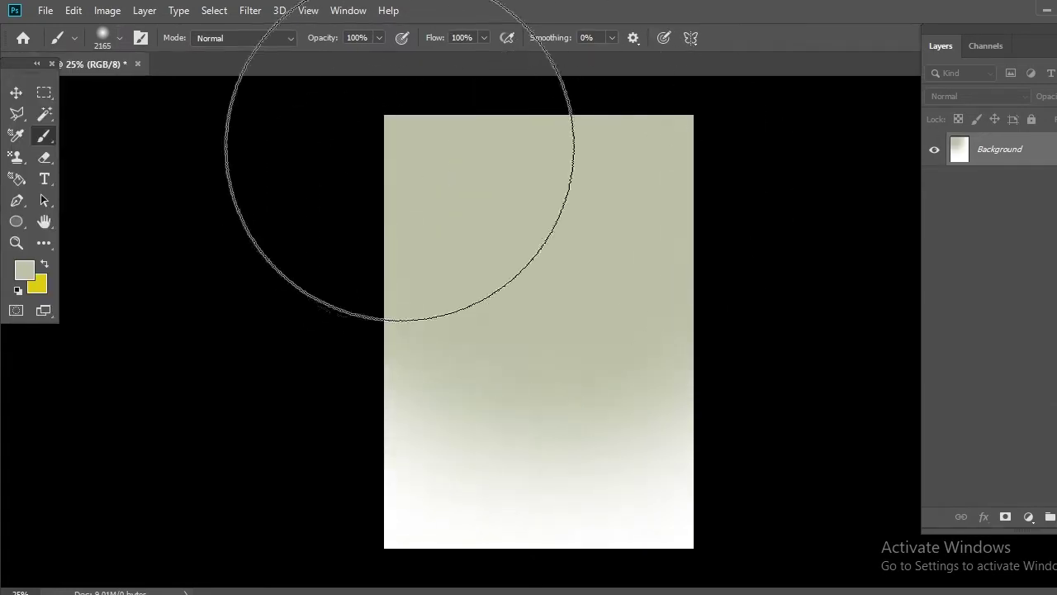
{"action": "left_click", "coordinate": [24, 269]}
{"action": "left_click", "coordinate": [851, 441]}
{"action": "left_click", "coordinate": [1033, 234]}
{"action": "mouse_move", "coordinate": [529, 240]}
{"action": "left_mouse_down"}
{"action": "mouse_move", "coordinate": [607, 266]}
{"action": "mouse_move", "coordinate": [507, 366]}
{"action": "mouse_move", "coordinate": [397, 429]}
{"action": "left_mouse_up"}
Paint an orange band across the bottom of the canvas.
{"action": "left_click", "coordinate": [24, 269]}
{"action": "left_click", "coordinate": [913, 438]}
{"action": "left_click", "coordinate": [883, 334]}
{"action": "key", "text": "Return"}
{"action": "scroll", "coordinate": [539, 331], "scroll_direction": "down", "scroll_amount": 2}
{"action": "left_click_drag", "start_coordinate": [627, 446], "coordinate": [484, 507]}
{"action": "mouse_move", "coordinate": [267, 306]}
{"action": "left_mouse_down"}
{"action": "mouse_move", "coordinate": [542, 531]}
{"action": "mouse_move", "coordinate": [430, 531]}
{"action": "left_mouse_up"}
Paint a faint off-white glow at the top on a new Layer 1 with lowered opacity.
{"action": "left_click", "coordinate": [24, 269]}
{"action": "left_click", "coordinate": [702, 260]}
{"action": "key", "text": "Return"}
{"action": "key", "text": "ctrl+shift+alt+n"}
{"action": "left_click_drag", "start_coordinate": [501, 158], "coordinate": [545, 161]}
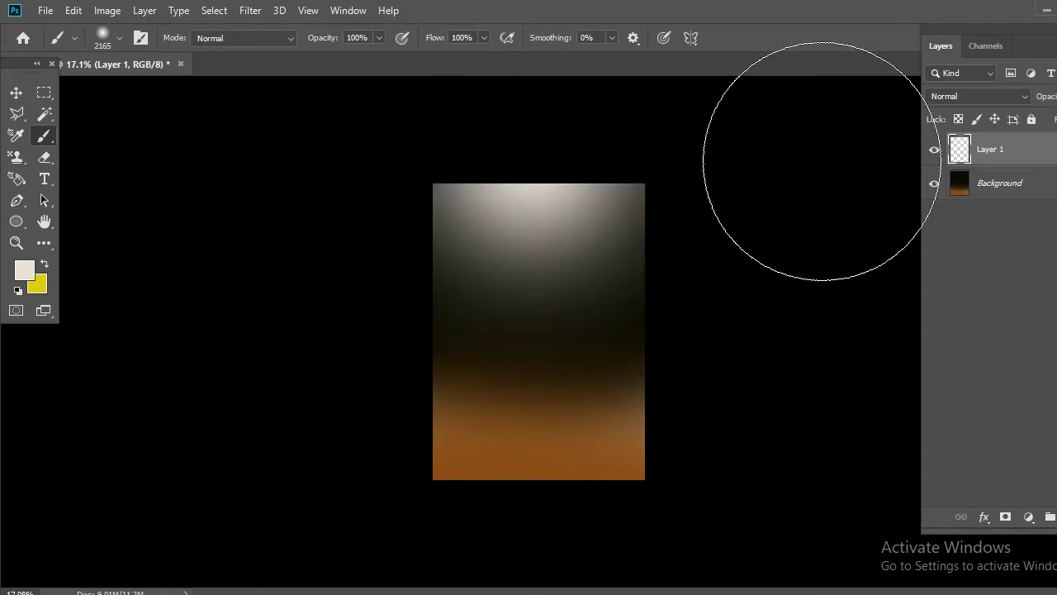
{"action": "left_click_drag", "start_coordinate": [1055, 96], "coordinate": [1054, 119]}
Place the teddy bear PNG from the png images folder onto the canvas, enlarged.
{"action": "left_click", "coordinate": [18, 202]}
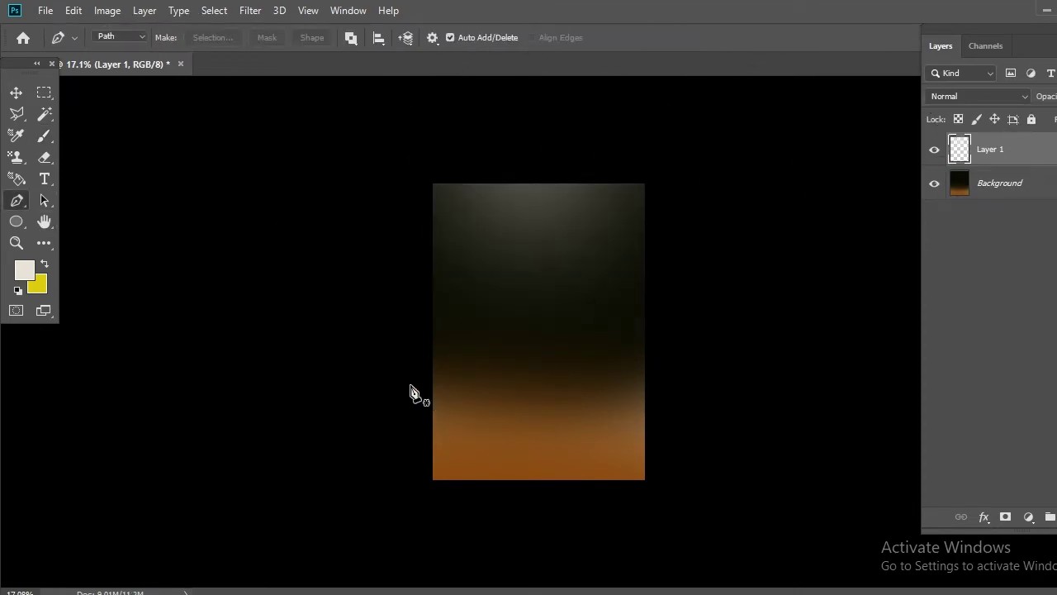
{"action": "left_click", "coordinate": [17, 93]}
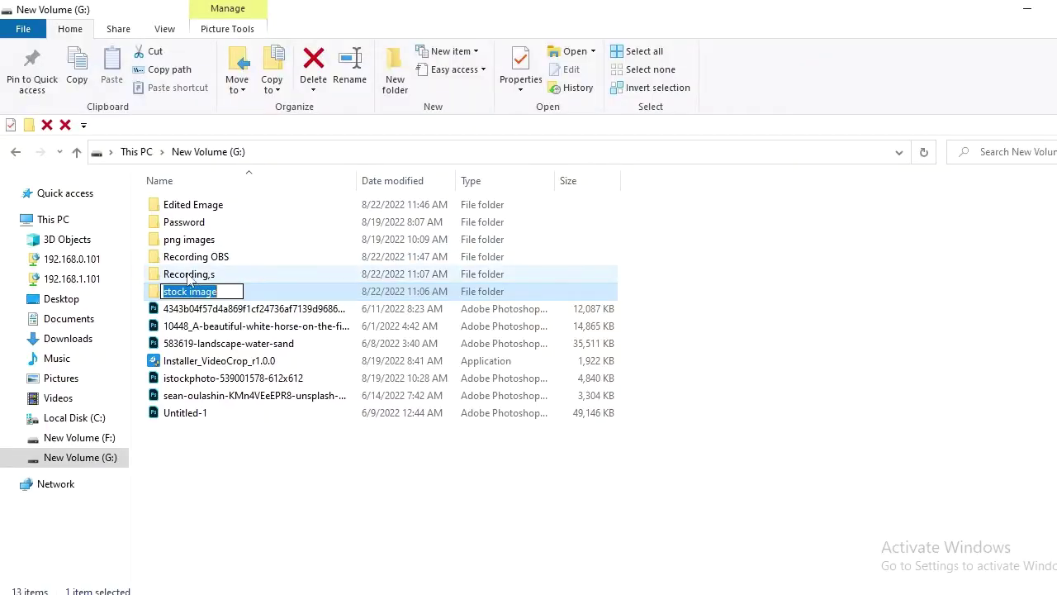
{"action": "double_click", "coordinate": [248, 238]}
{"action": "scroll", "coordinate": [512, 366], "scroll_direction": "down", "scroll_amount": 1}
{"action": "scroll", "coordinate": [513, 366], "scroll_direction": "up", "scroll_amount": 1}
{"action": "left_click_drag", "start_coordinate": [361, 360], "coordinate": [498, 418]}
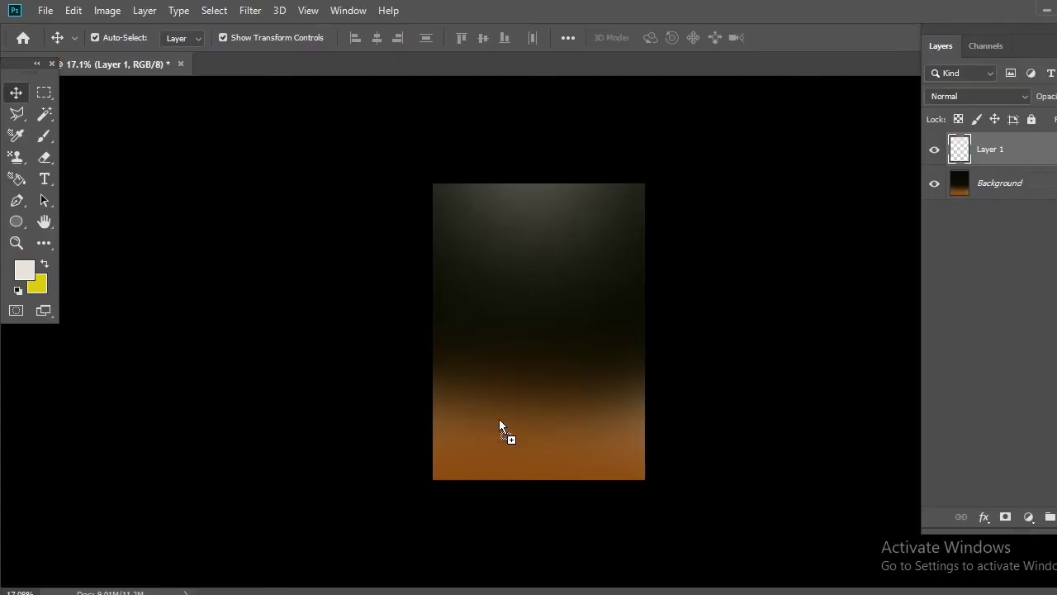
{"action": "mouse_move", "coordinate": [538, 377]}
{"action": "left_mouse_down"}
{"action": "mouse_move", "coordinate": [578, 482]}
{"action": "mouse_move", "coordinate": [561, 441]}
{"action": "mouse_move", "coordinate": [569, 498]}
{"action": "mouse_move", "coordinate": [557, 437]}
{"action": "left_mouse_up"}
{"action": "key", "text": "Return"}
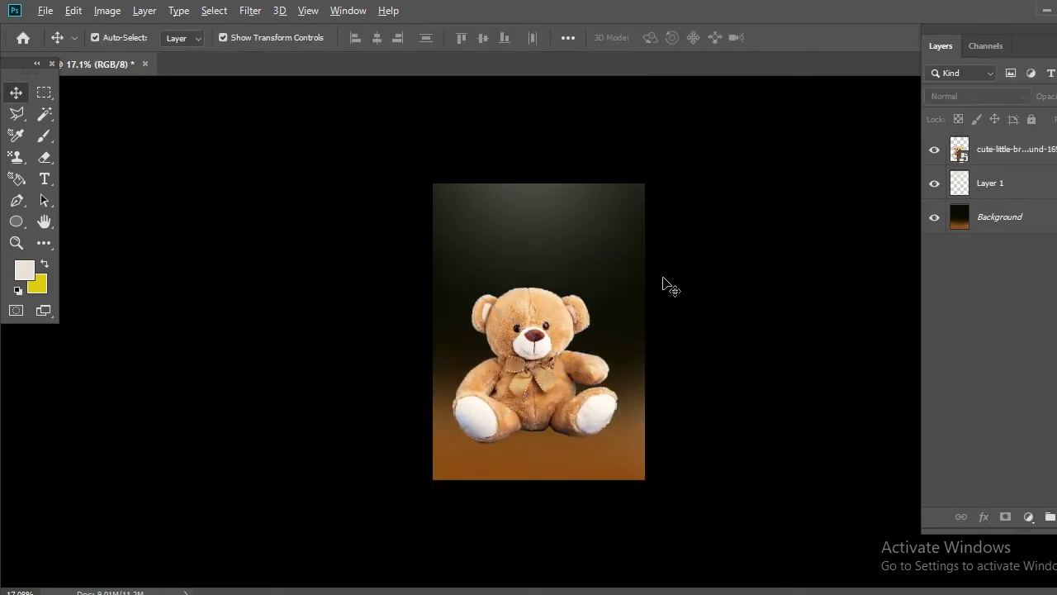
{"action": "key", "text": "ctrl+0"}
Darken the bear with Levels by lowering the output white, then add an empty layer.
{"action": "key", "text": "ctrl+l"}
{"action": "left_click_drag", "start_coordinate": [578, 78], "coordinate": [961, 80]}
{"action": "mouse_move", "coordinate": [988, 338]}
{"action": "left_mouse_down"}
{"action": "mouse_move", "coordinate": [914, 344]}
{"action": "mouse_move", "coordinate": [934, 344]}
{"action": "left_mouse_up"}
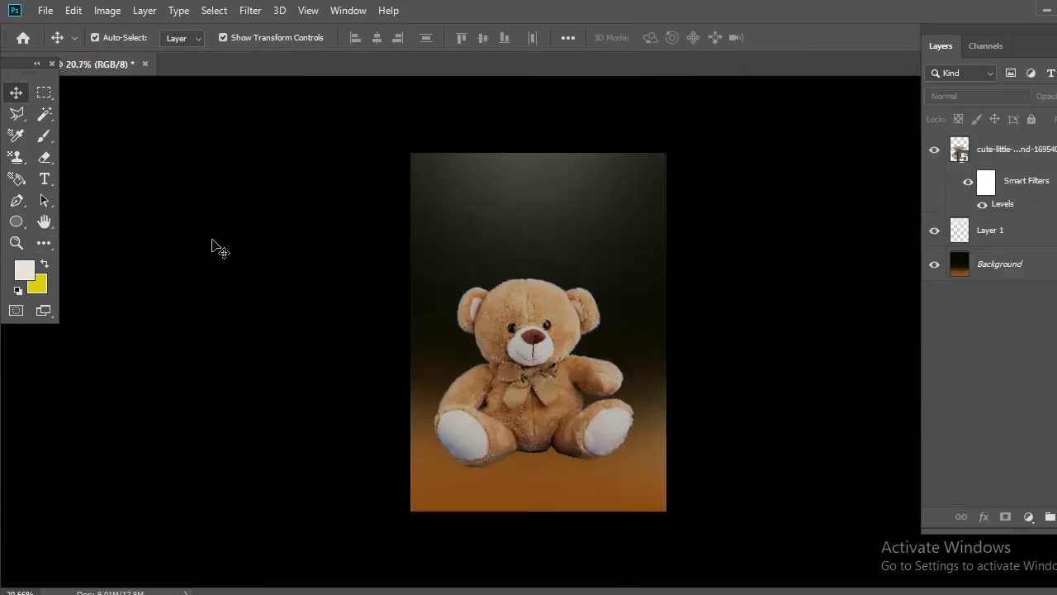
{"action": "key", "text": "ctrl+plus"}
Move the new layer above Background and set a 48 px brush at 17% opacity, 45% flow.
{"action": "left_click", "coordinate": [1028, 517]}
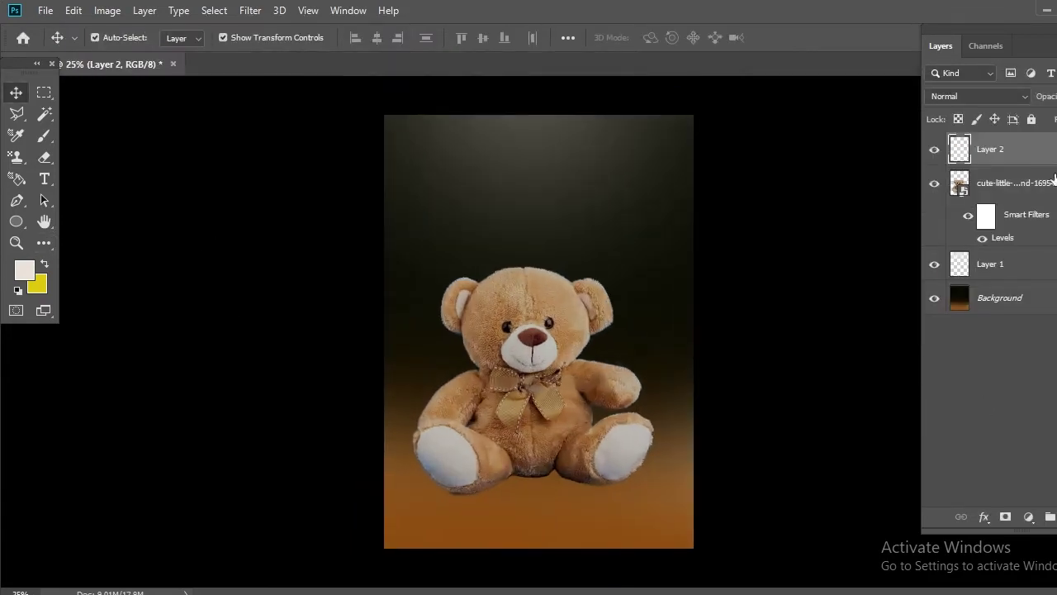
{"action": "left_click_drag", "start_coordinate": [992, 148], "coordinate": [982, 280]}
{"action": "key", "text": "b"}
{"action": "left_click", "coordinate": [103, 37]}
{"action": "type", "text": "48"}
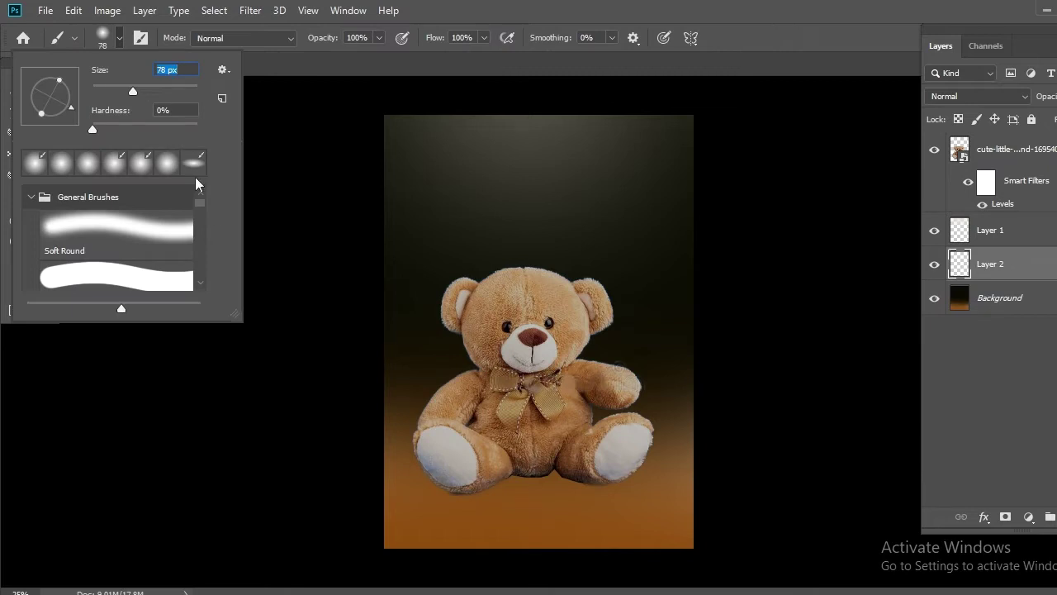
{"action": "key", "text": "Return"}
{"action": "key", "text": "1"}
{"action": "key", "text": "7"}
{"action": "key", "text": "shift+4"}
{"action": "key", "text": "shift+5"}
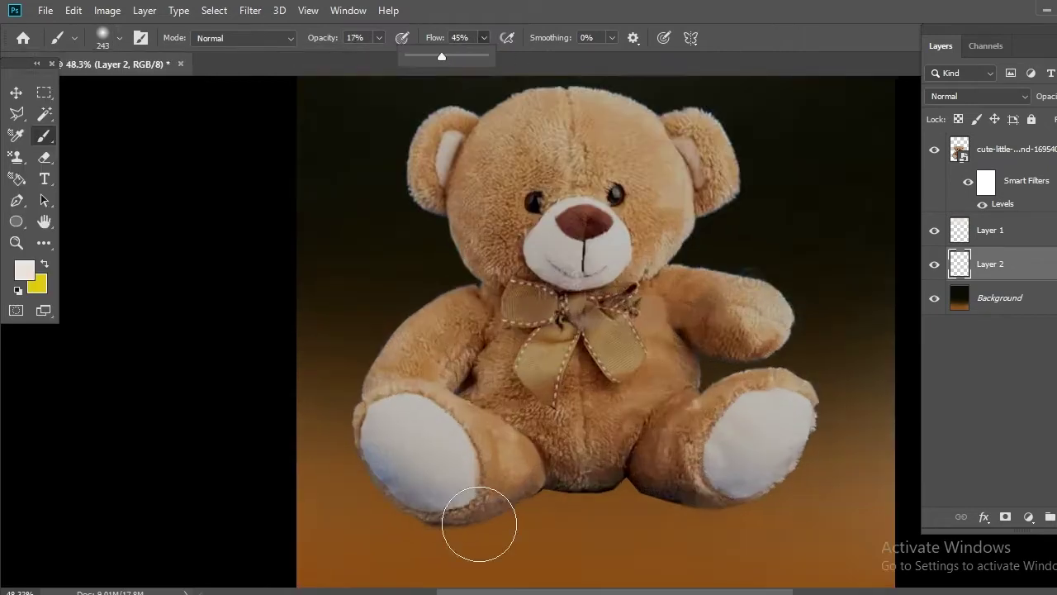
{"action": "scroll", "coordinate": [472, 507], "scroll_direction": "up", "scroll_amount": 5}
Paint a soft black shadow under the bear's paws.
{"action": "left_click", "coordinate": [24, 270]}
{"action": "left_click", "coordinate": [805, 418]}
{"action": "key", "text": "Return"}
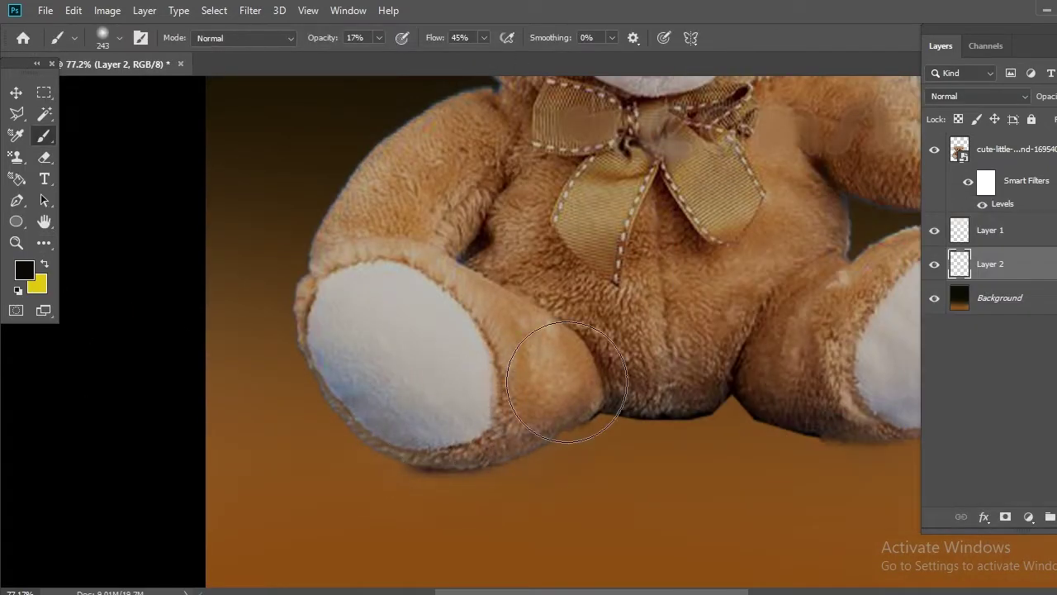
{"action": "scroll", "coordinate": [486, 342], "scroll_direction": "down", "scroll_amount": 3}
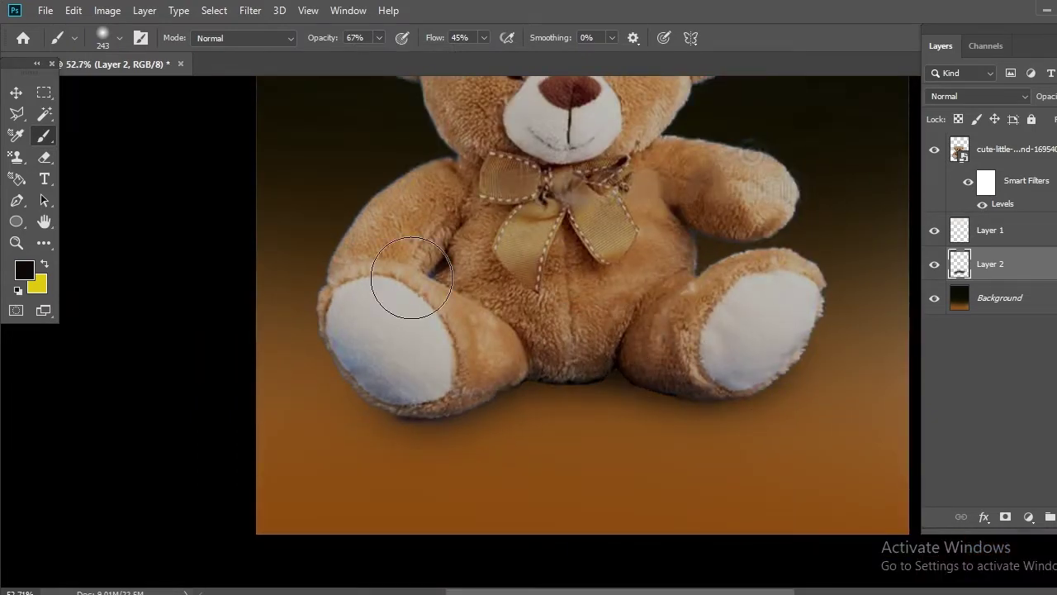
{"action": "mouse_move", "coordinate": [338, 366]}
{"action": "left_mouse_down"}
{"action": "mouse_move", "coordinate": [389, 378]}
{"action": "mouse_move", "coordinate": [367, 386]}
{"action": "left_mouse_up"}
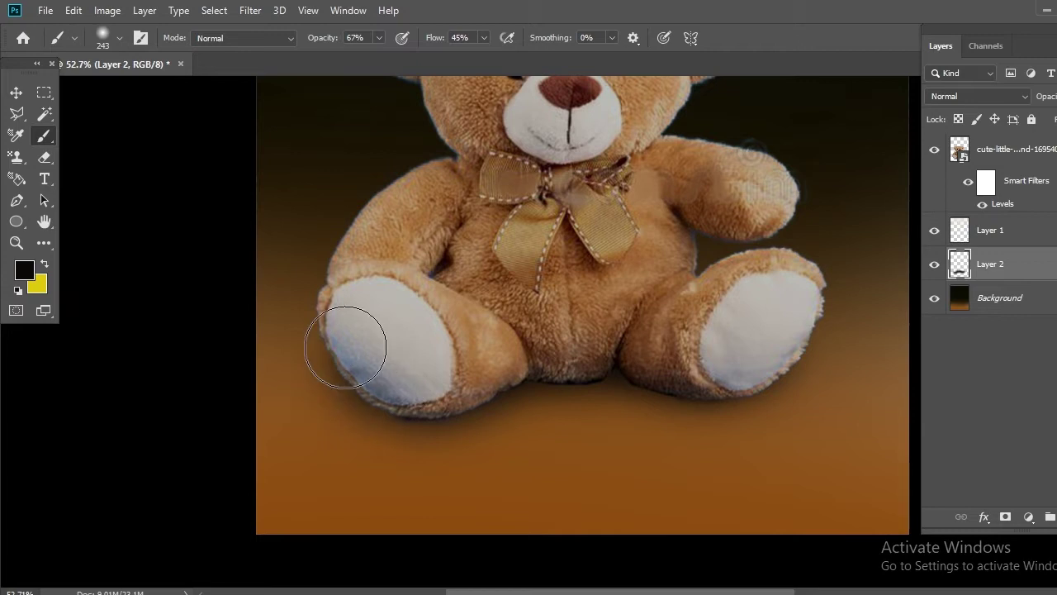
{"action": "scroll", "coordinate": [387, 330], "scroll_direction": "down", "scroll_amount": 3}
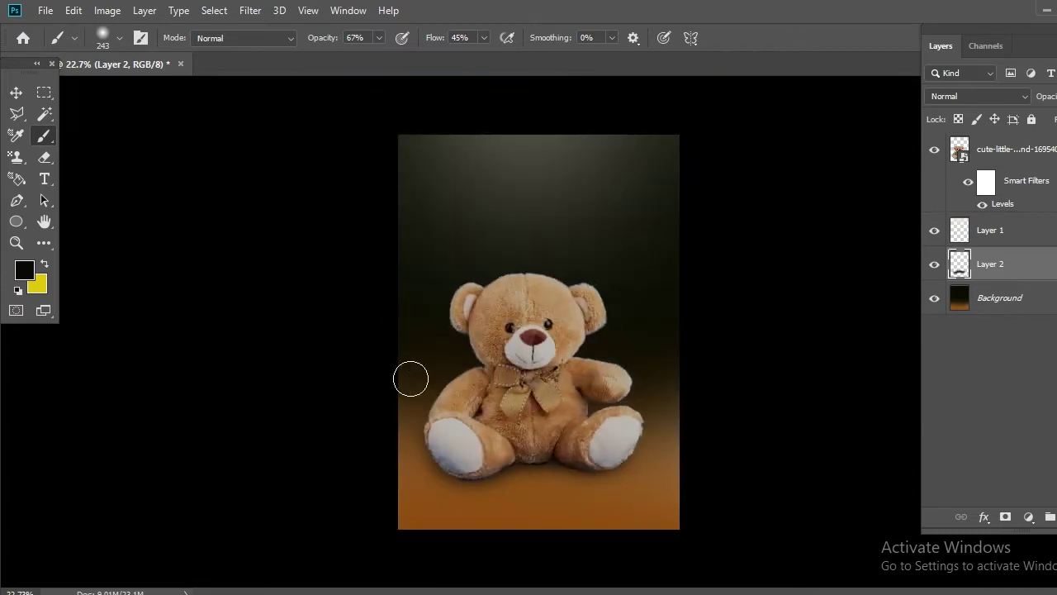
{"action": "scroll", "coordinate": [420, 343], "scroll_direction": "down", "scroll_amount": 1}
Draw a Pen path under the bear and fill it black with a large soft brush.
{"action": "key", "text": "p"}
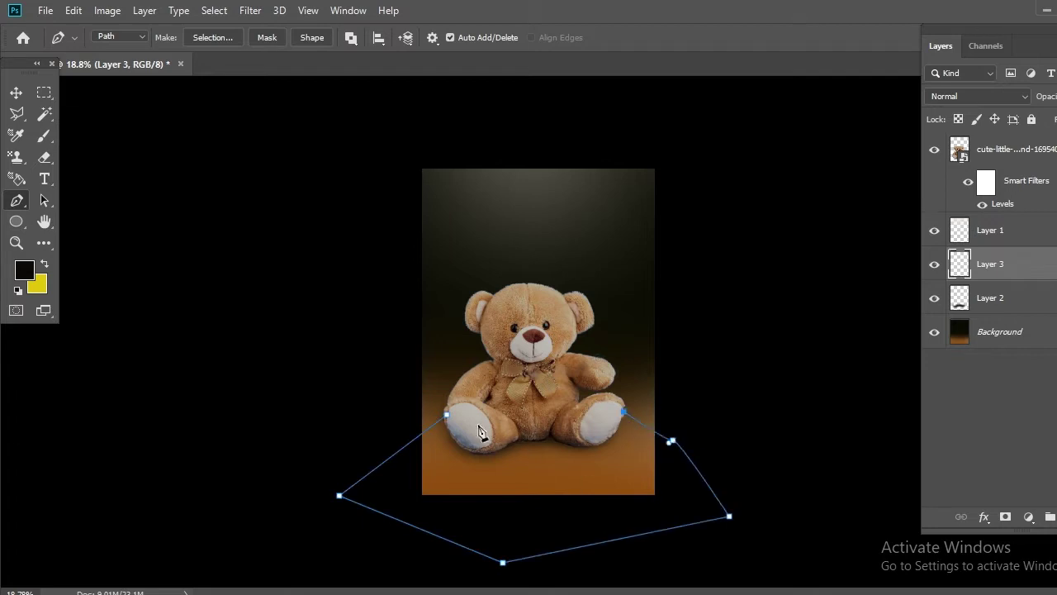
{"action": "key", "text": "b"}
{"action": "left_click", "coordinate": [119, 38]}
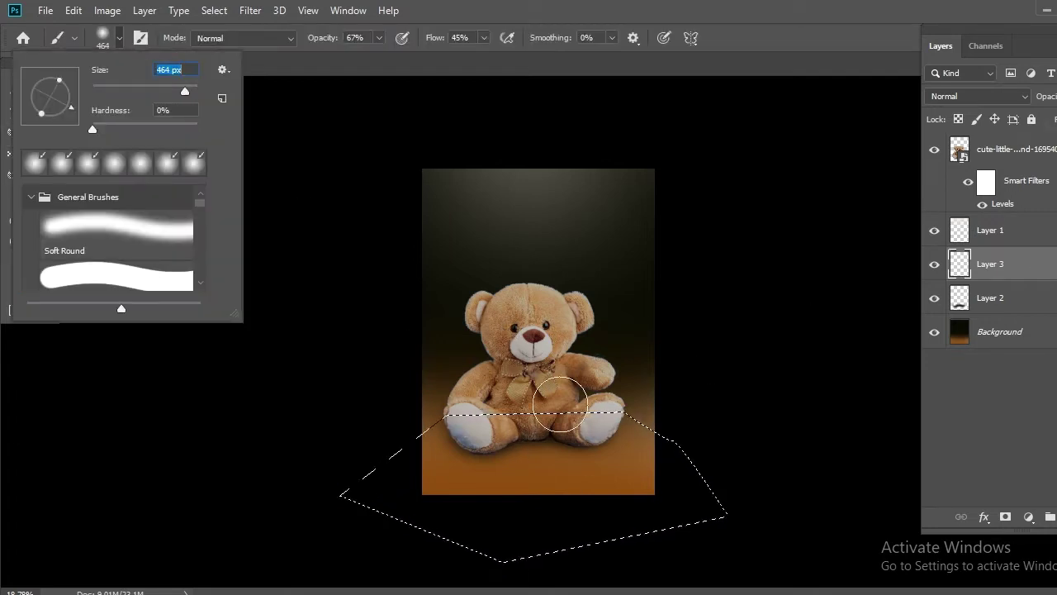
{"action": "type", "text": "1811"}
{"action": "key", "text": "Return"}
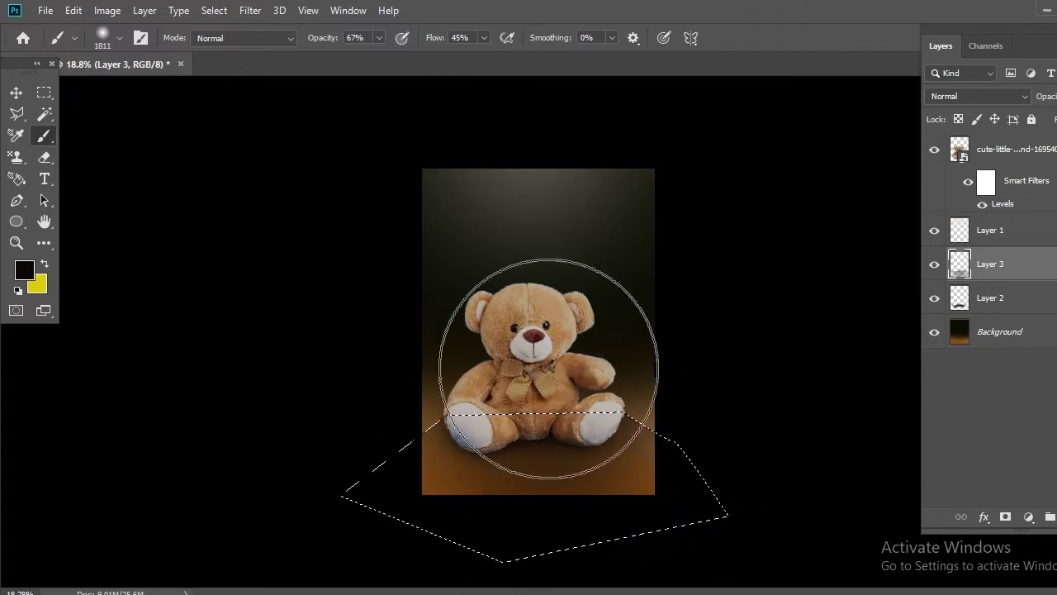
{"action": "left_click", "coordinate": [46, 115]}
{"action": "left_click", "coordinate": [15, 92]}
Soften the floor shadow with a Gaussian Blur.
{"action": "left_click", "coordinate": [251, 10]}
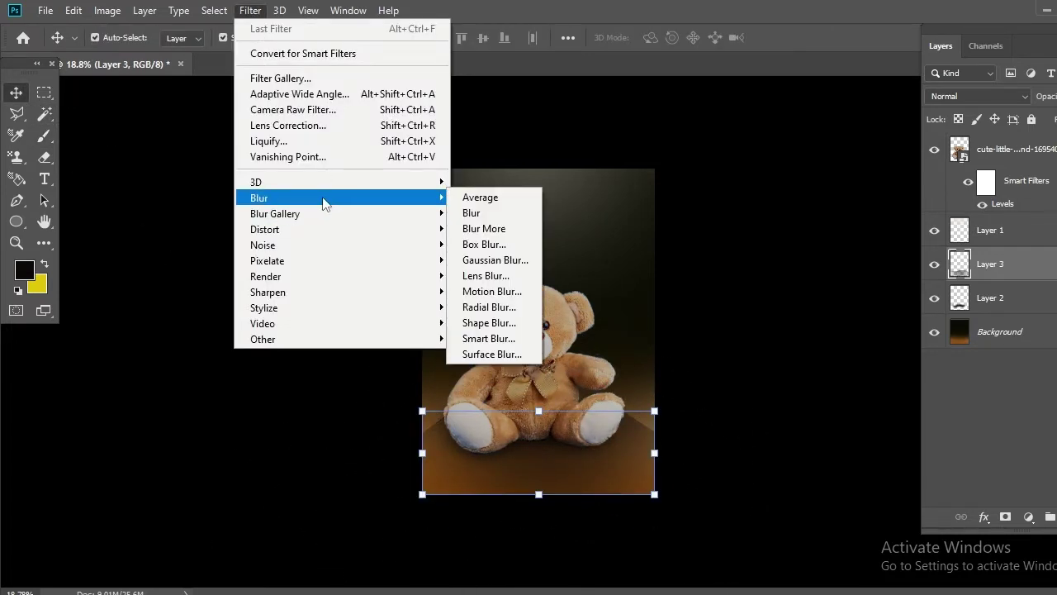
{"action": "left_click", "coordinate": [483, 264]}
{"action": "left_click", "coordinate": [244, 180]}
{"action": "key", "text": "ctrl+0"}
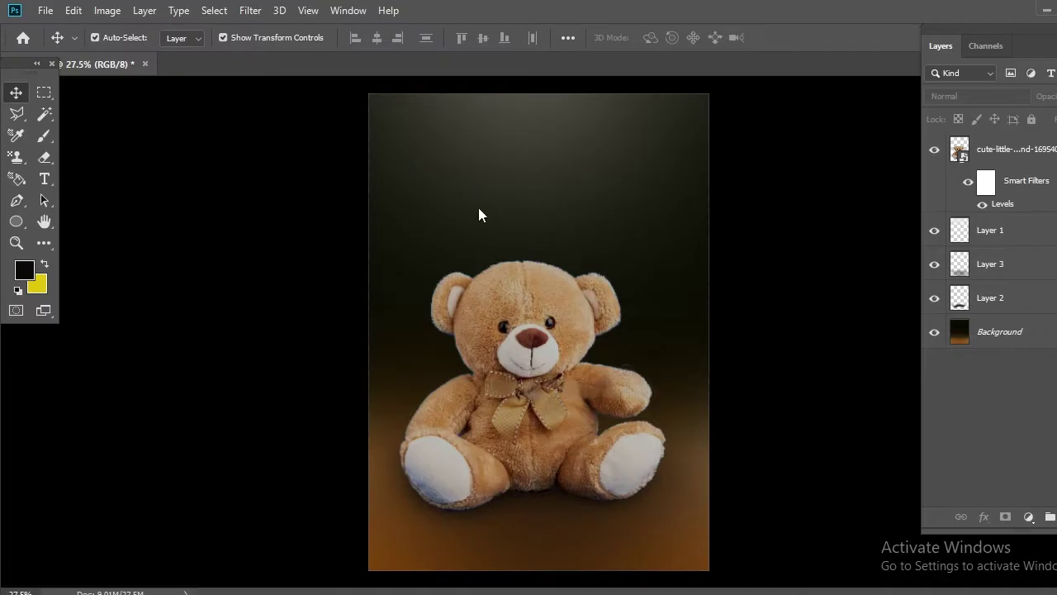
Blend the lightning image in Screen mode, scale it over the bear, and move its layer behind the bear.
{"action": "left_click", "coordinate": [978, 96]}
{"action": "left_click", "coordinate": [958, 241]}
{"action": "mouse_move", "coordinate": [1016, 149]}
{"action": "left_mouse_down"}
{"action": "mouse_move", "coordinate": [1022, 293]}
{"action": "mouse_move", "coordinate": [1016, 142]}
{"action": "left_mouse_up"}
{"action": "mouse_move", "coordinate": [527, 164]}
{"action": "left_mouse_down"}
{"action": "mouse_move", "coordinate": [537, 245]}
{"action": "mouse_move", "coordinate": [535, 210]}
{"action": "left_mouse_up"}
{"action": "key", "text": "ctrl+t"}
{"action": "mouse_move", "coordinate": [696, 439]}
{"action": "left_mouse_down"}
{"action": "mouse_move", "coordinate": [661, 370]}
{"action": "mouse_move", "coordinate": [709, 500]}
{"action": "mouse_move", "coordinate": [653, 436]}
{"action": "left_mouse_up"}
{"action": "left_click_drag", "start_coordinate": [614, 355], "coordinate": [647, 370]}
{"action": "left_click_drag", "start_coordinate": [958, 149], "coordinate": [982, 281]}
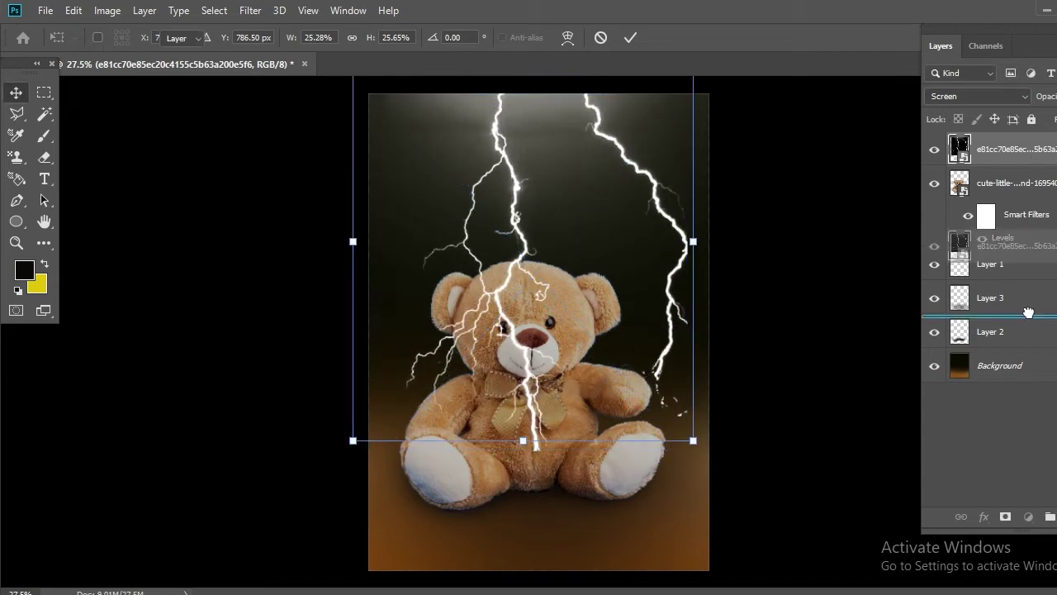
{"action": "key", "text": "ctrl+0"}
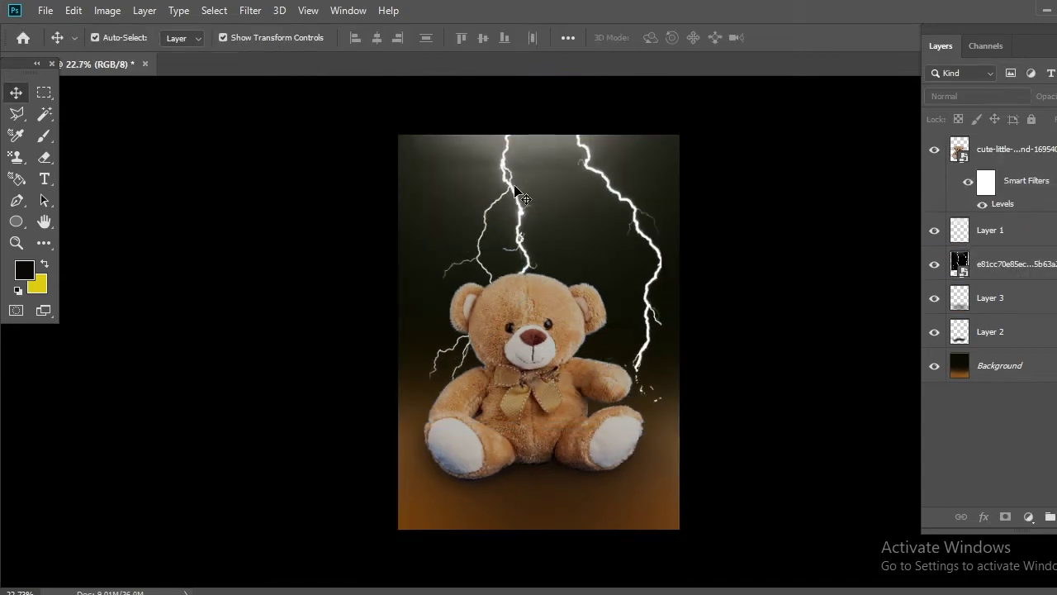
{"action": "key", "text": "ctrl+0"}
Add a new top layer and set up a 100 px soft white brush.
{"action": "key", "text": "ctrl+shift+alt+n"}
{"action": "key", "text": "b"}
{"action": "left_click", "coordinate": [118, 37]}
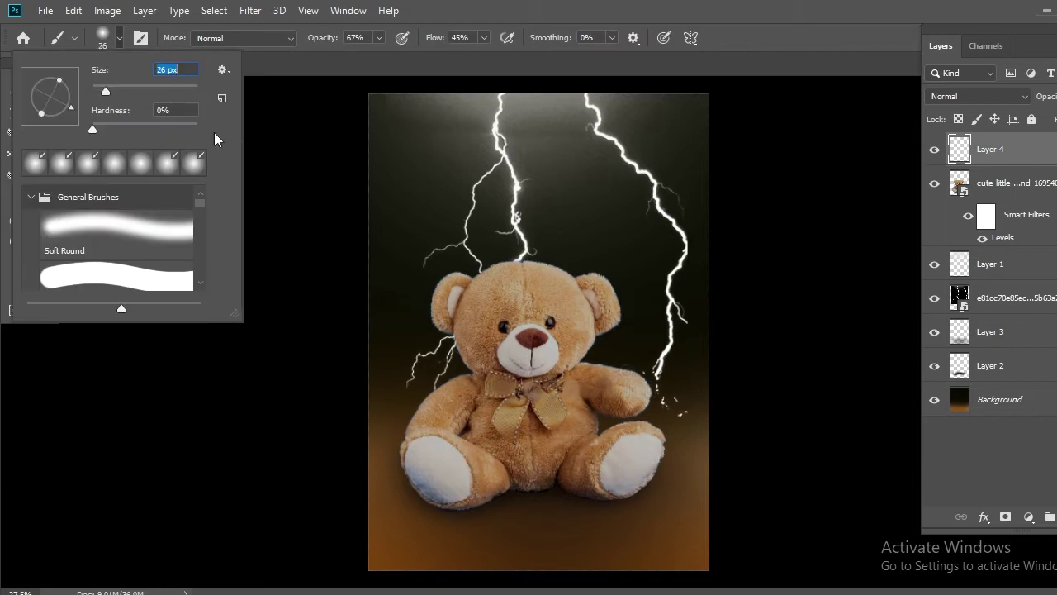
{"action": "type", "text": "100"}
{"action": "key", "text": "Return"}
{"action": "scroll", "coordinate": [512, 99], "scroll_direction": "up", "scroll_amount": 3}
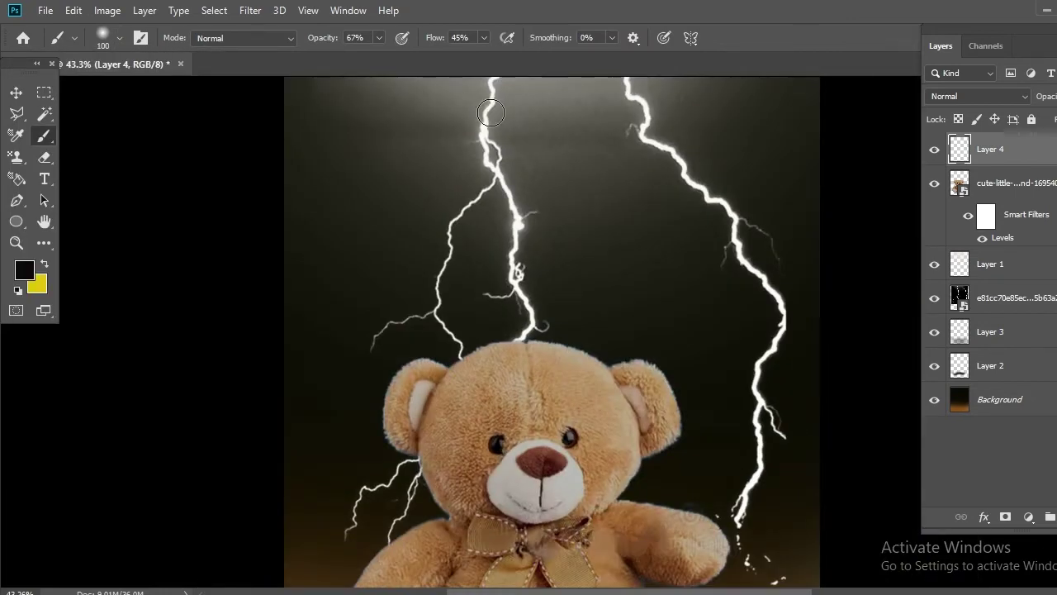
{"action": "left_click", "coordinate": [24, 270]}
{"action": "left_click", "coordinate": [687, 257]}
{"action": "key", "text": "Return"}
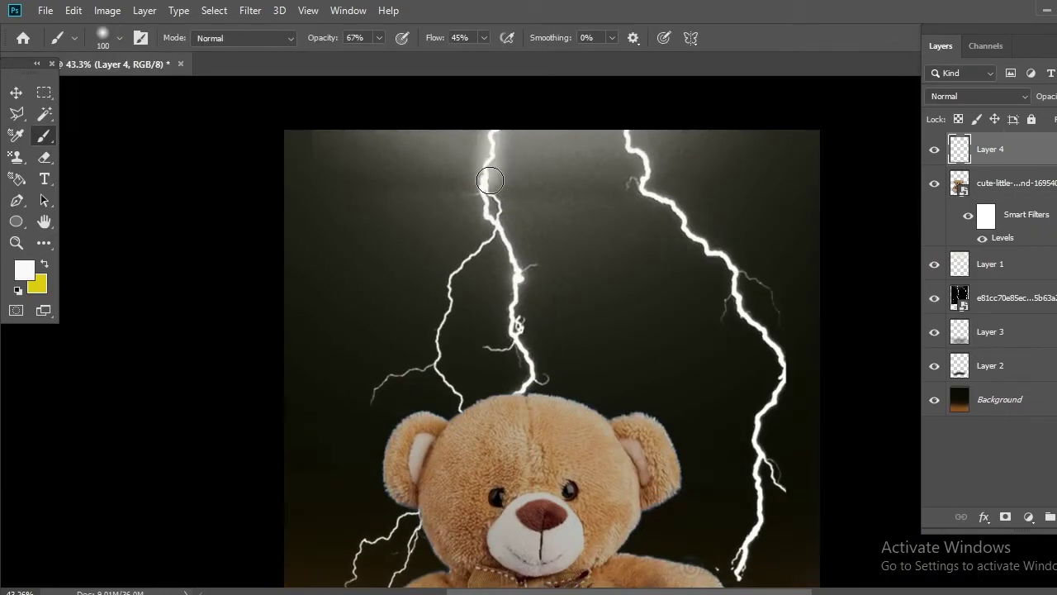
Paint white glow along the central and right lightning bolts, then enlarge the brush to 464 px.
{"action": "left_click_drag", "start_coordinate": [493, 134], "coordinate": [522, 339]}
{"action": "left_click_drag", "start_coordinate": [653, 193], "coordinate": [777, 358]}
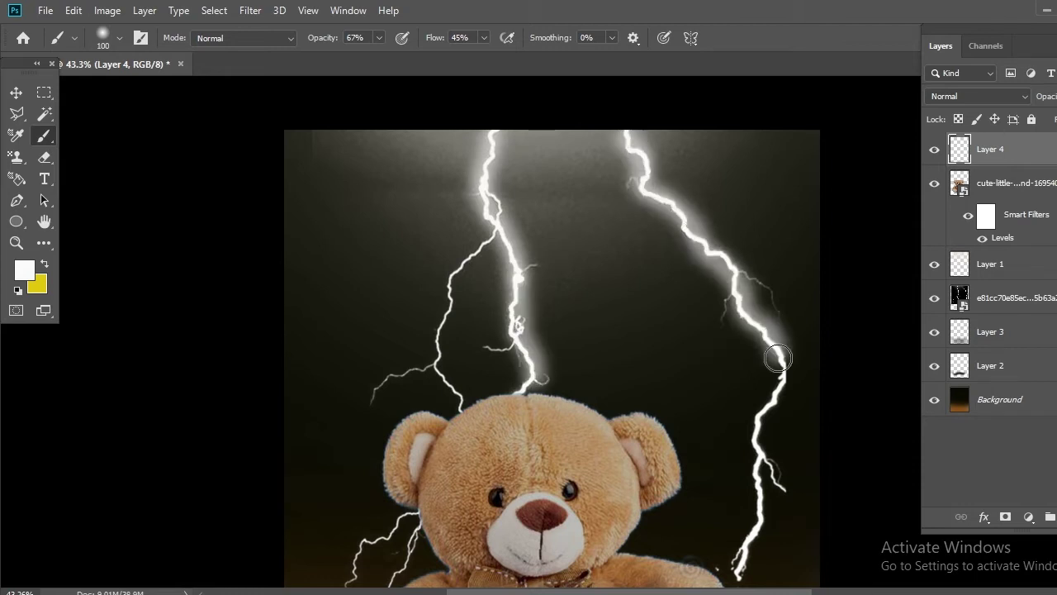
{"action": "scroll", "coordinate": [777, 194], "scroll_direction": "down", "scroll_amount": 2}
{"action": "left_click", "coordinate": [119, 38]}
{"action": "left_click_drag", "start_coordinate": [74, 90], "coordinate": [165, 90]}
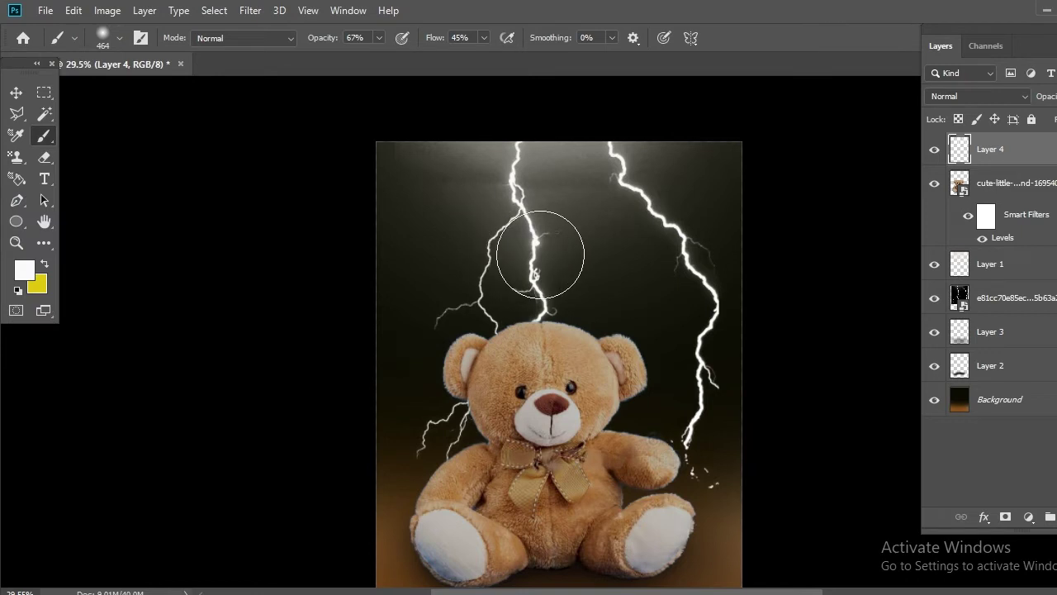
Duplicate the teddy bear layer and rasterize the copy, with black as foreground colour.
{"action": "key", "text": "v"}
{"action": "left_click", "coordinate": [177, 225]}
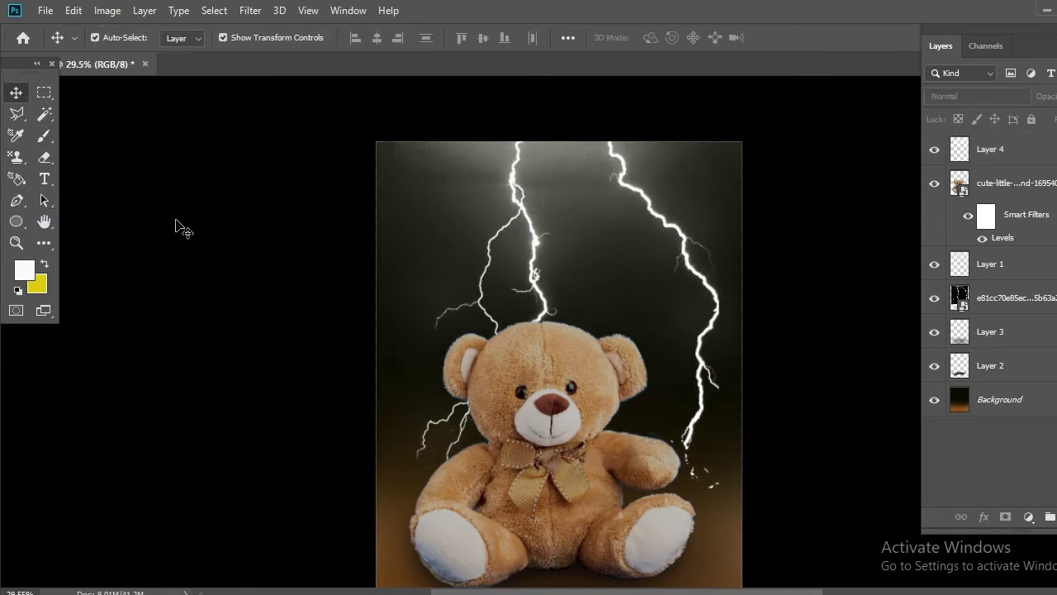
{"action": "scroll", "coordinate": [266, 232], "scroll_direction": "down", "scroll_amount": 1}
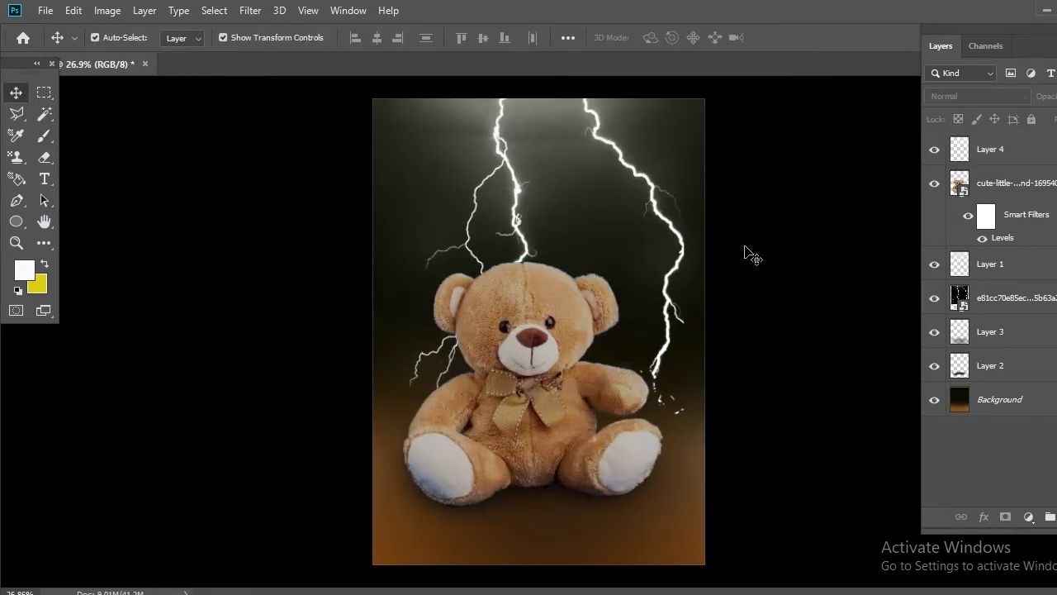
{"action": "left_click", "coordinate": [1003, 182]}
{"action": "key", "text": "ctrl+j"}
{"action": "right_click", "coordinate": [1018, 186]}
{"action": "key", "text": "Escape"}
{"action": "key", "text": "b"}
{"action": "left_click", "coordinate": [24, 270]}
{"action": "left_click", "coordinate": [744, 446]}
{"action": "key", "text": "Return"}
{"action": "left_click", "coordinate": [486, 409]}
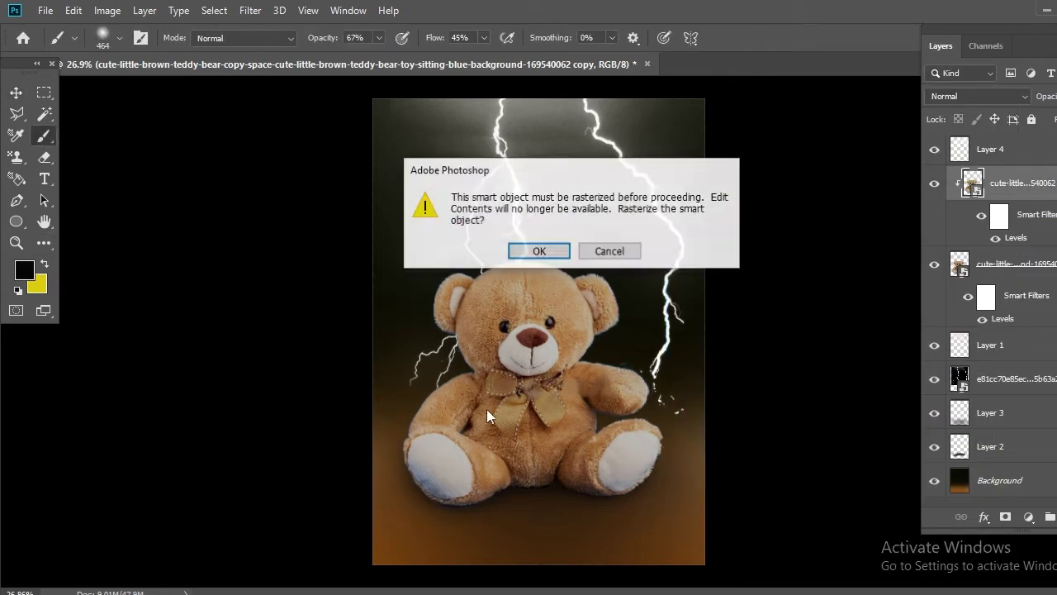
{"action": "key", "text": "Return"}
Paint a 70 px white glow over the lightning base, head top and lightning tip.
{"action": "scroll", "coordinate": [513, 546], "scroll_direction": "up", "scroll_amount": 6}
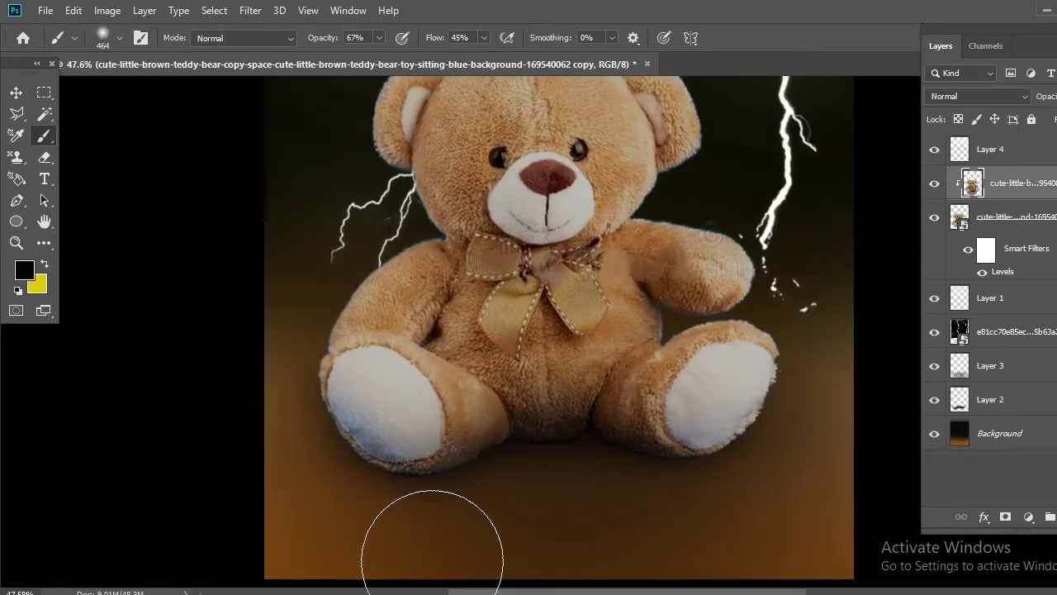
{"action": "scroll", "coordinate": [500, 507], "scroll_direction": "down", "scroll_amount": 4}
{"action": "scroll", "coordinate": [512, 215], "scroll_direction": "up", "scroll_amount": 5}
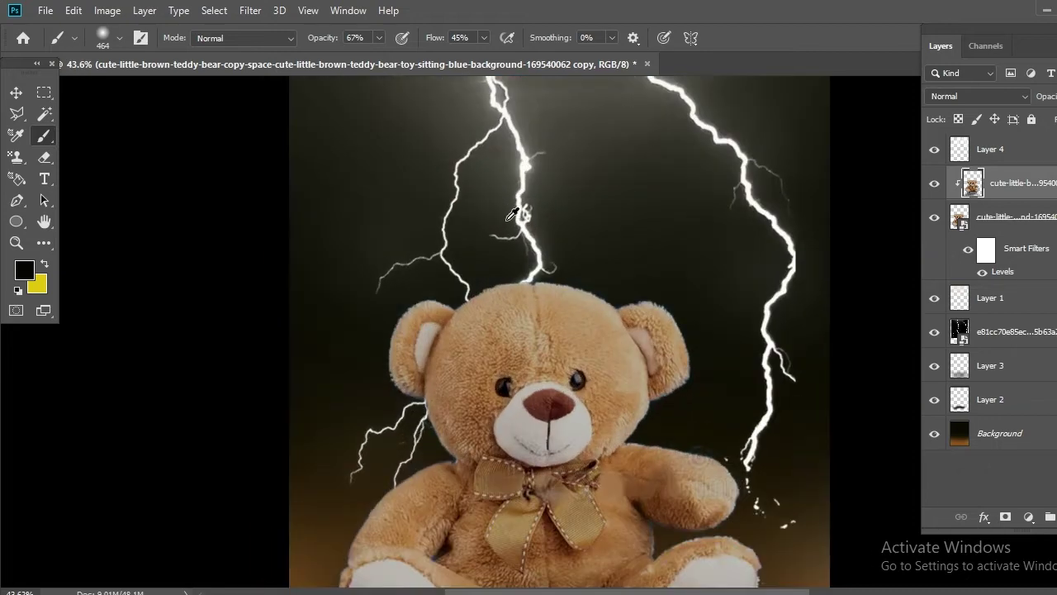
{"action": "left_click", "coordinate": [118, 38]}
{"action": "type", "text": "70"}
{"action": "key", "text": "Return"}
{"action": "left_click", "coordinate": [24, 270]}
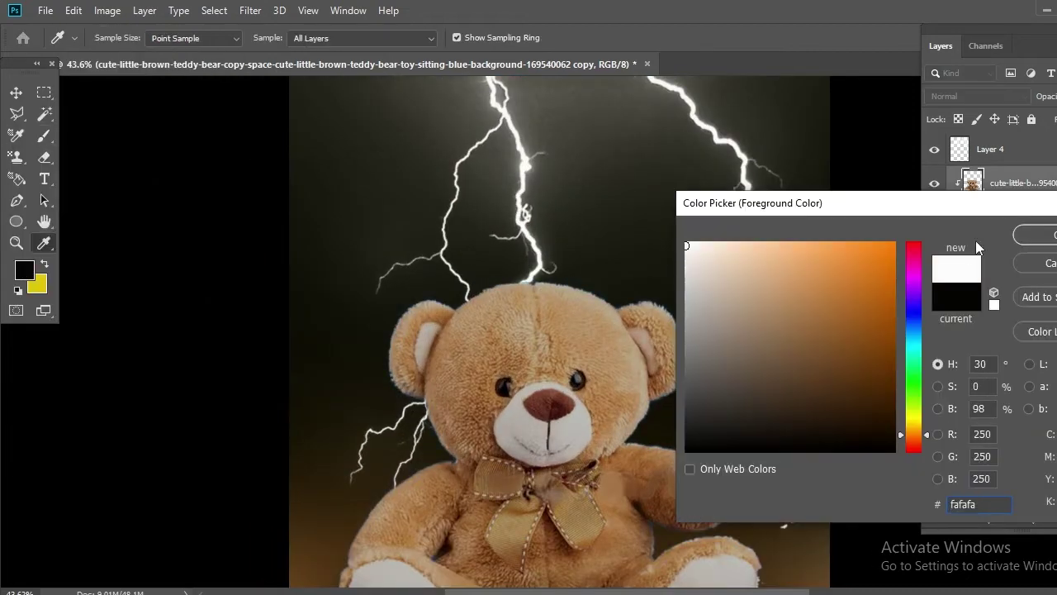
{"action": "key", "text": "Return"}
{"action": "scroll", "coordinate": [512, 288], "scroll_direction": "up", "scroll_amount": 5}
{"action": "left_click_drag", "start_coordinate": [487, 299], "coordinate": [689, 310]}
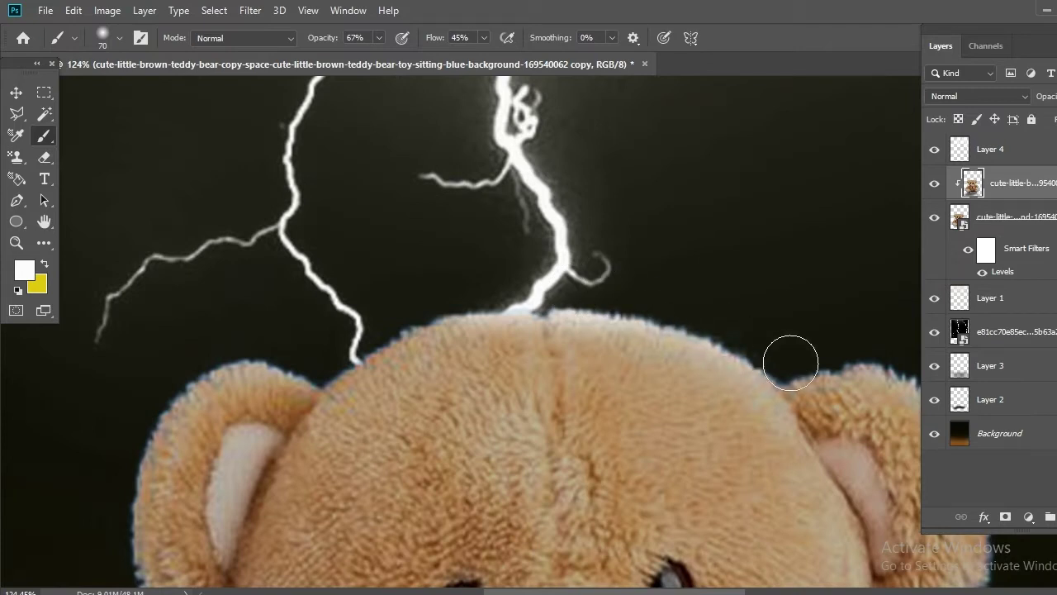
{"action": "left_click_drag", "start_coordinate": [416, 315], "coordinate": [362, 354]}
{"action": "scroll", "coordinate": [165, 376], "scroll_direction": "down", "scroll_amount": 3}
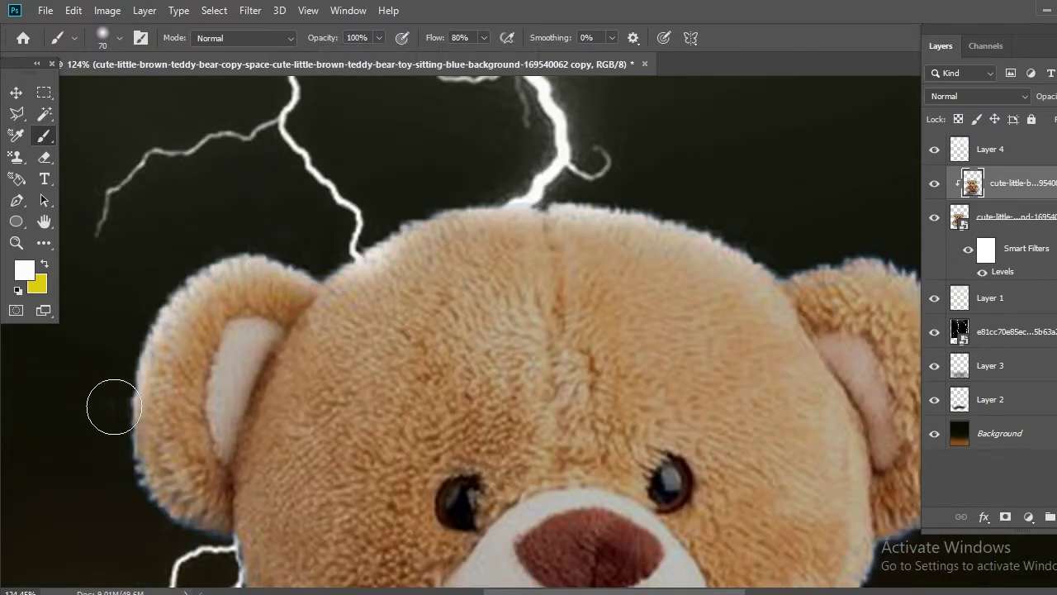
Pan around the bear's head, arm and face to check the glow, then fit the image.
{"action": "left_click_drag", "start_coordinate": [114, 407], "coordinate": [221, 326]}
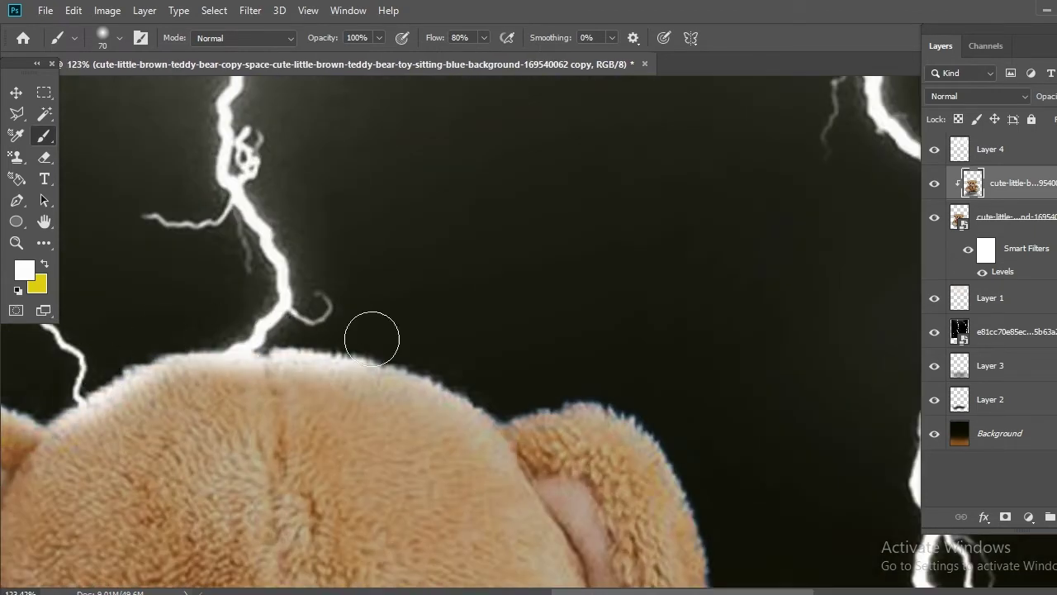
{"action": "scroll", "coordinate": [372, 333], "scroll_direction": "down", "scroll_amount": 3}
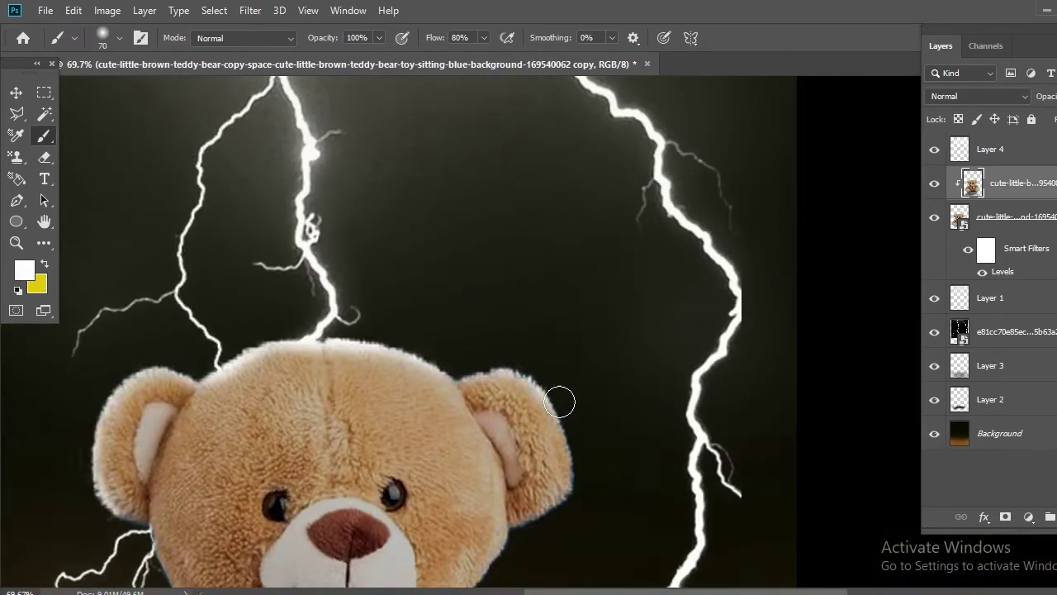
{"action": "left_click_drag", "start_coordinate": [529, 537], "coordinate": [490, 365]}
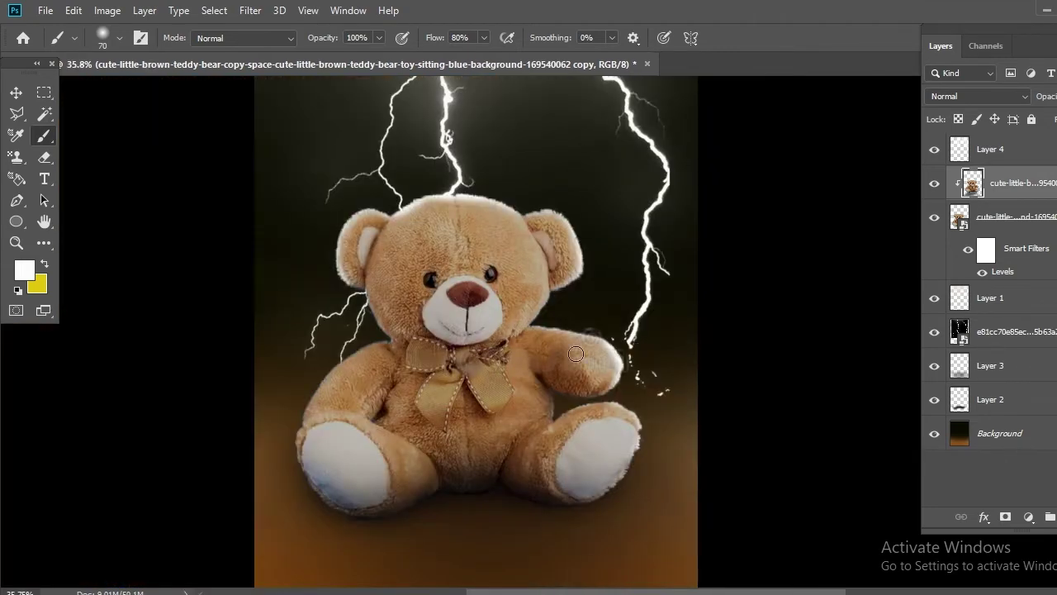
{"action": "left_click_drag", "start_coordinate": [616, 522], "coordinate": [441, 263]}
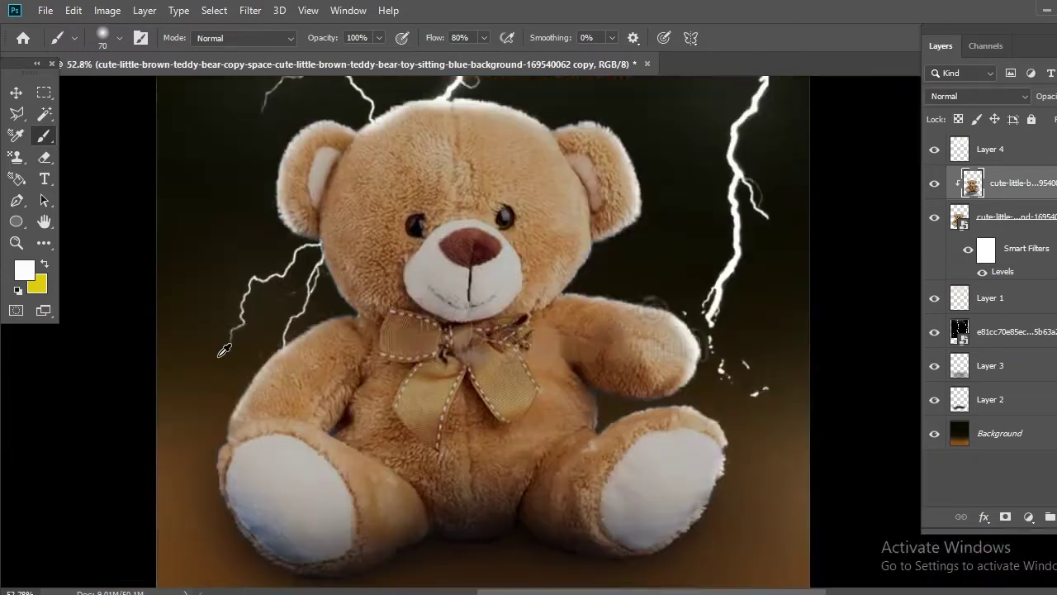
{"action": "left_click_drag", "start_coordinate": [303, 360], "coordinate": [463, 280]}
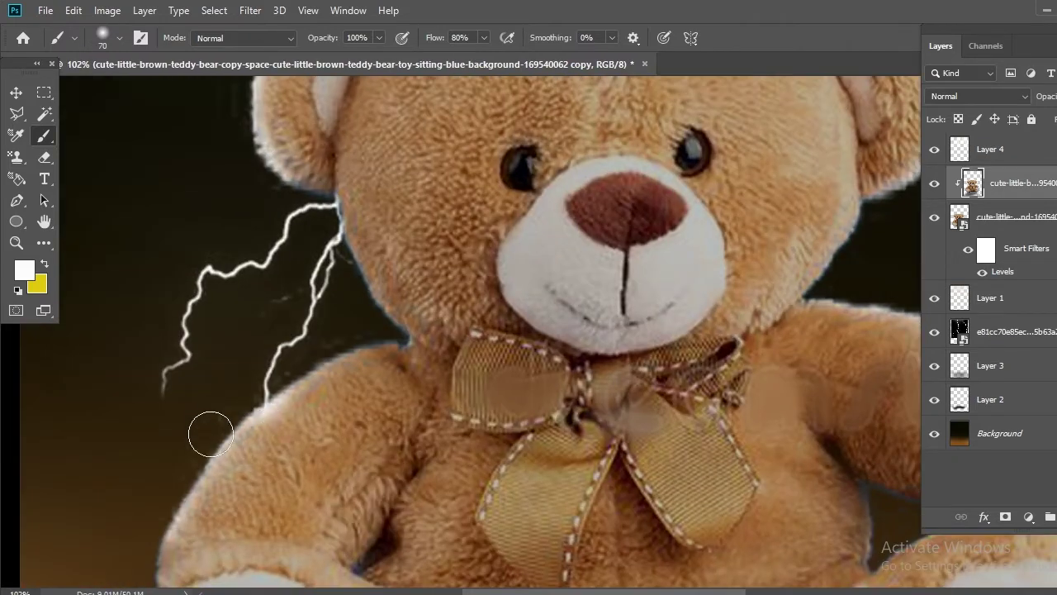
{"action": "key", "text": "ctrl+0"}
{"action": "scroll", "coordinate": [369, 223], "scroll_direction": "down", "scroll_amount": 3}
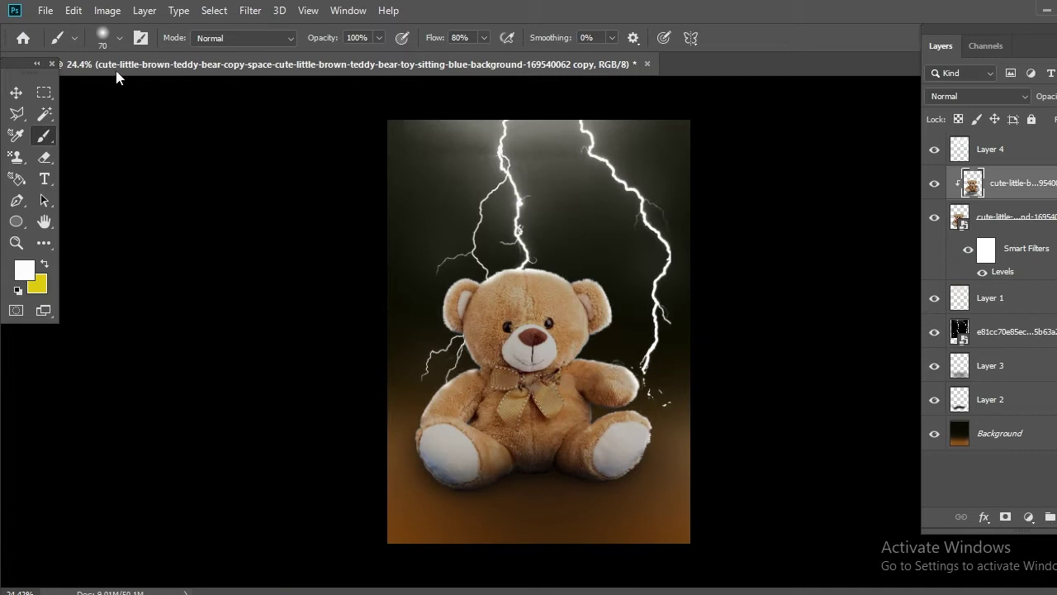
{"action": "left_click", "coordinate": [119, 37]}
Set the brush to 24% opacity and 40% flow and lightly paint the bear's arm and between its legs.
{"action": "key", "text": "Return"}
{"action": "key", "text": "2"}
{"action": "key", "text": "4"}
{"action": "key", "text": "shift+4"}
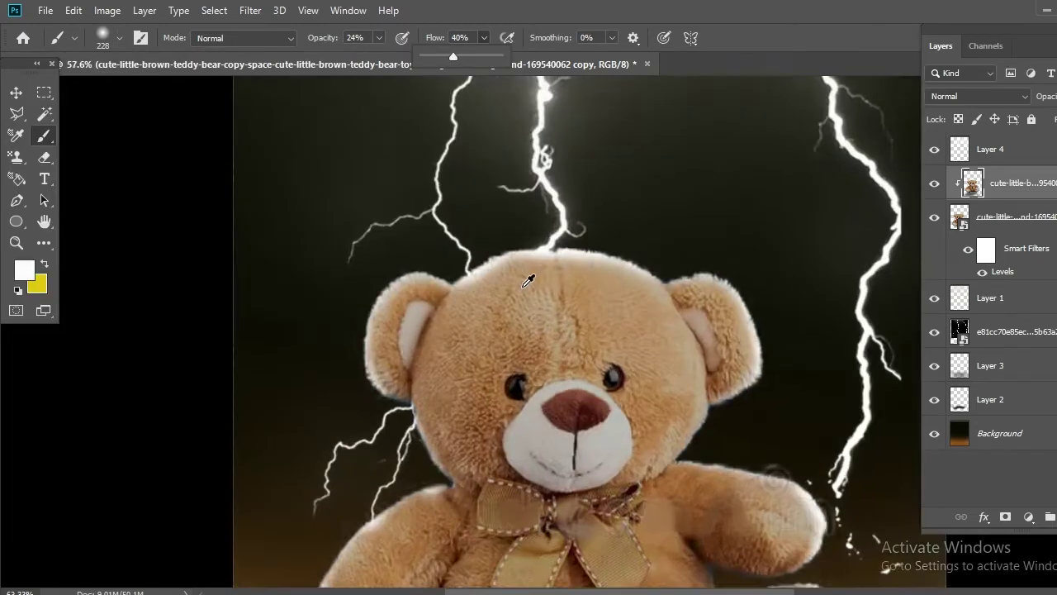
{"action": "scroll", "coordinate": [507, 308], "scroll_direction": "up", "scroll_amount": 5}
{"action": "scroll", "coordinate": [330, 285], "scroll_direction": "down", "scroll_amount": 4}
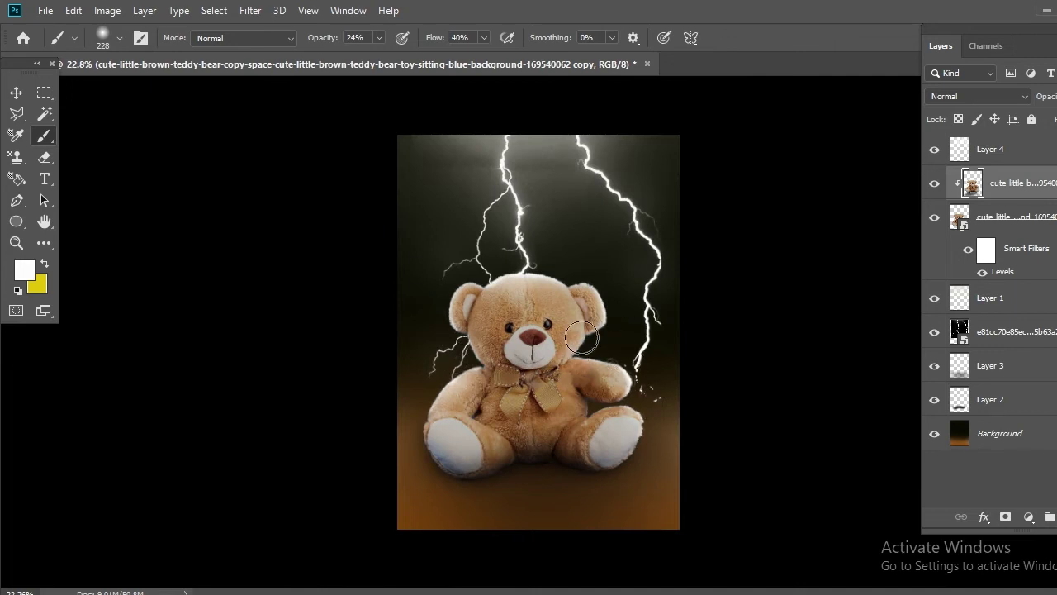
{"action": "scroll", "coordinate": [510, 326], "scroll_direction": "up", "scroll_amount": 1}
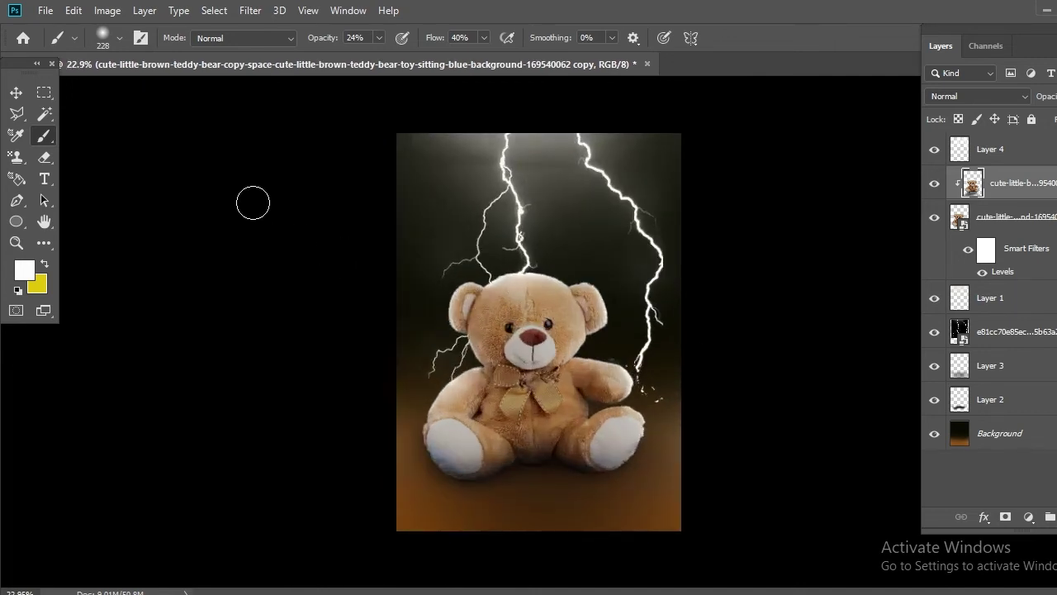
{"action": "left_click_drag", "start_coordinate": [455, 391], "coordinate": [483, 463]}
Add a Color Balance adjustment layer with the Yellow/Blue slider's blue shift reduced.
{"action": "left_click", "coordinate": [16, 92]}
{"action": "left_click", "coordinate": [173, 237]}
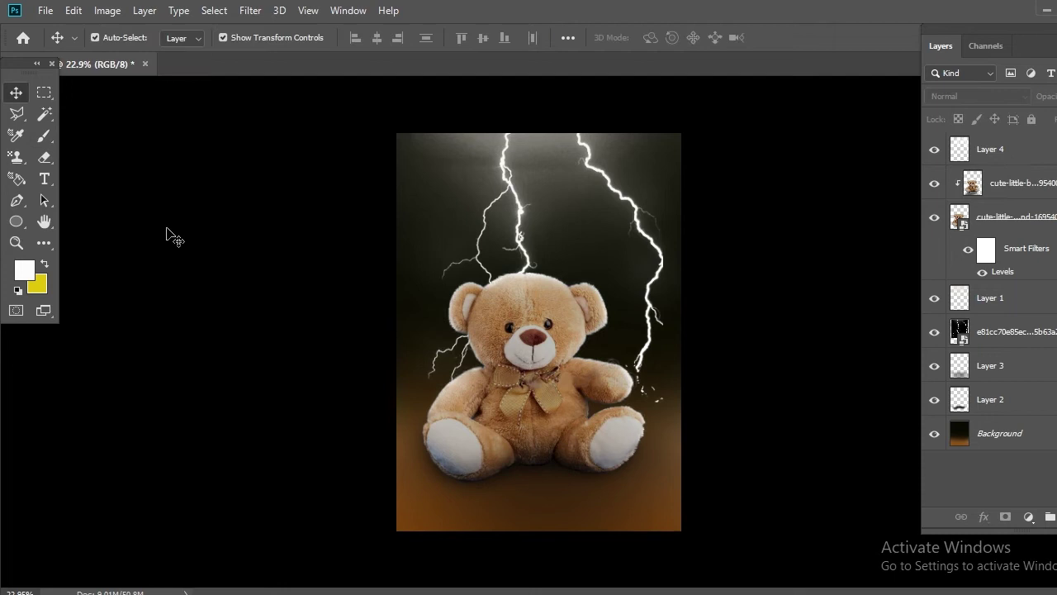
{"action": "scroll", "coordinate": [198, 241], "scroll_direction": "up", "scroll_amount": 2}
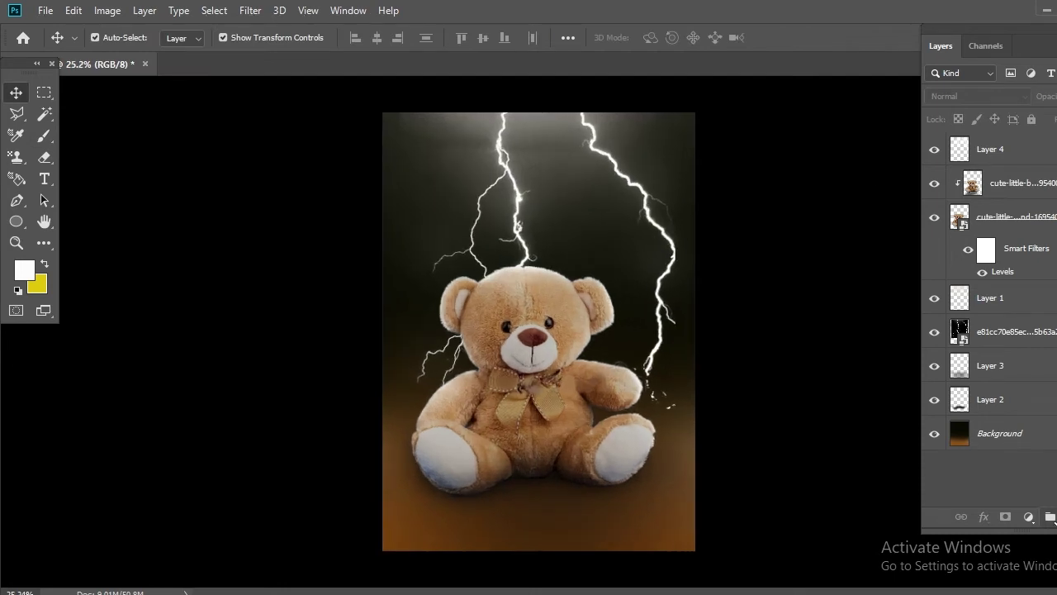
{"action": "left_click", "coordinate": [1028, 517]}
{"action": "left_click", "coordinate": [1022, 368]}
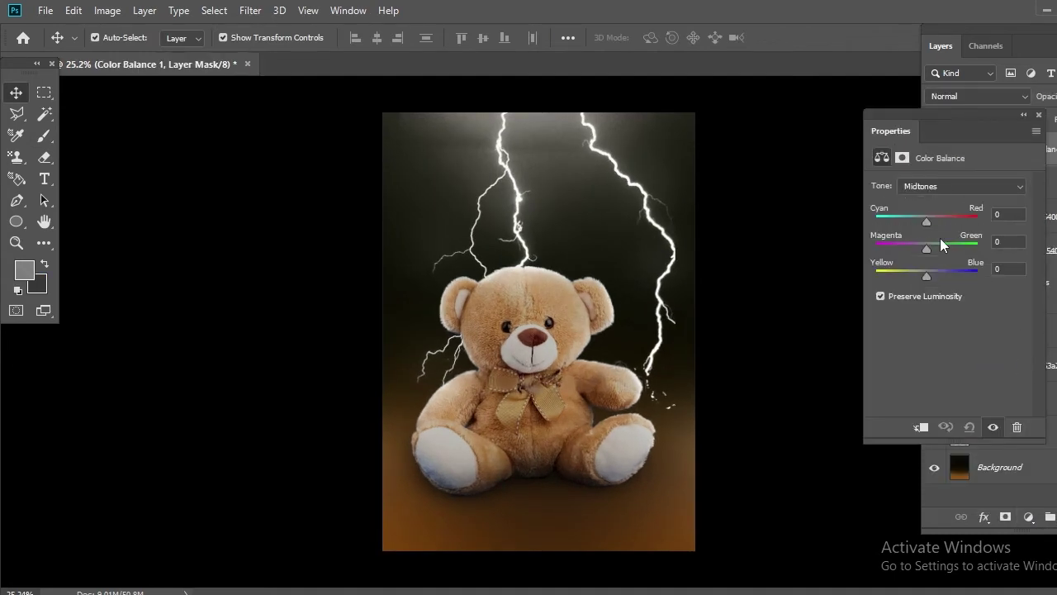
{"action": "left_click_drag", "start_coordinate": [935, 277], "coordinate": [927, 282]}
{"action": "left_click", "coordinate": [1039, 115]}
Add a Channel Mixer adjustment layer with the Red channel mix slightly nudged.
{"action": "left_click", "coordinate": [1028, 517]}
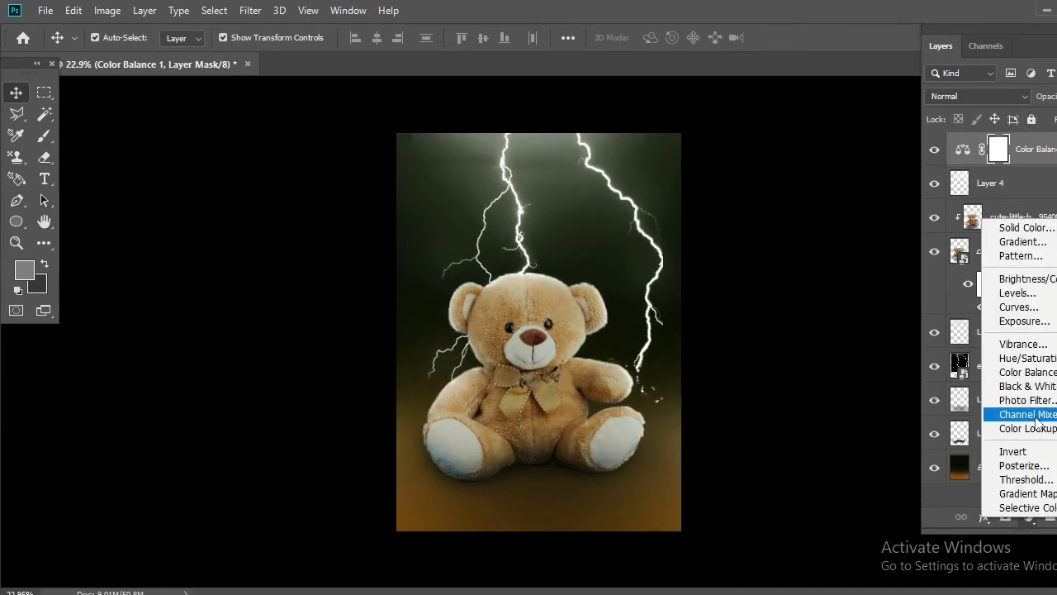
{"action": "left_click", "coordinate": [1037, 415]}
{"action": "left_click_drag", "start_coordinate": [949, 329], "coordinate": [952, 332]}
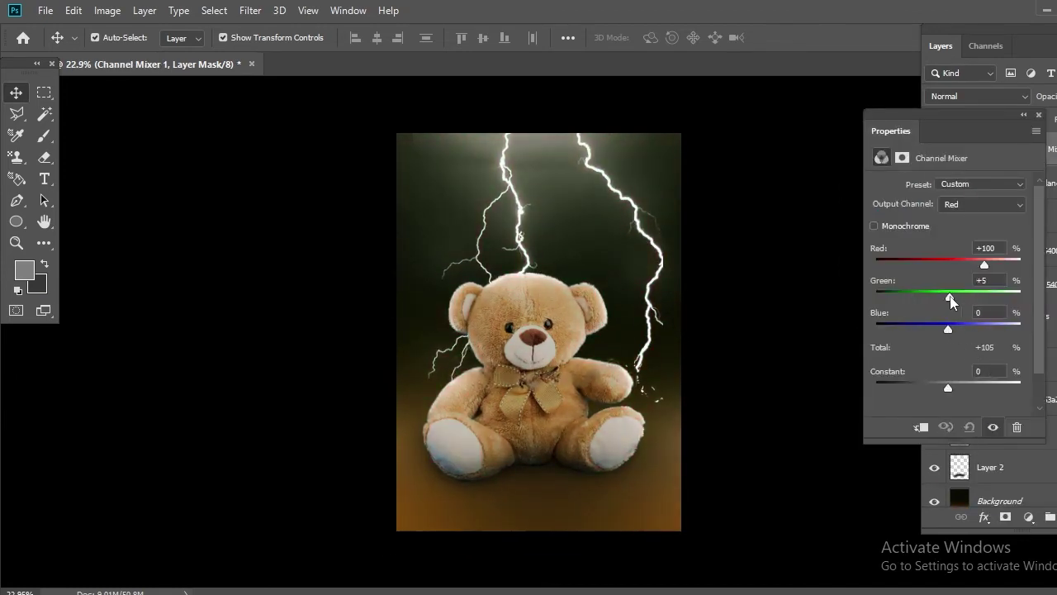
{"action": "left_click", "coordinate": [1038, 115]}
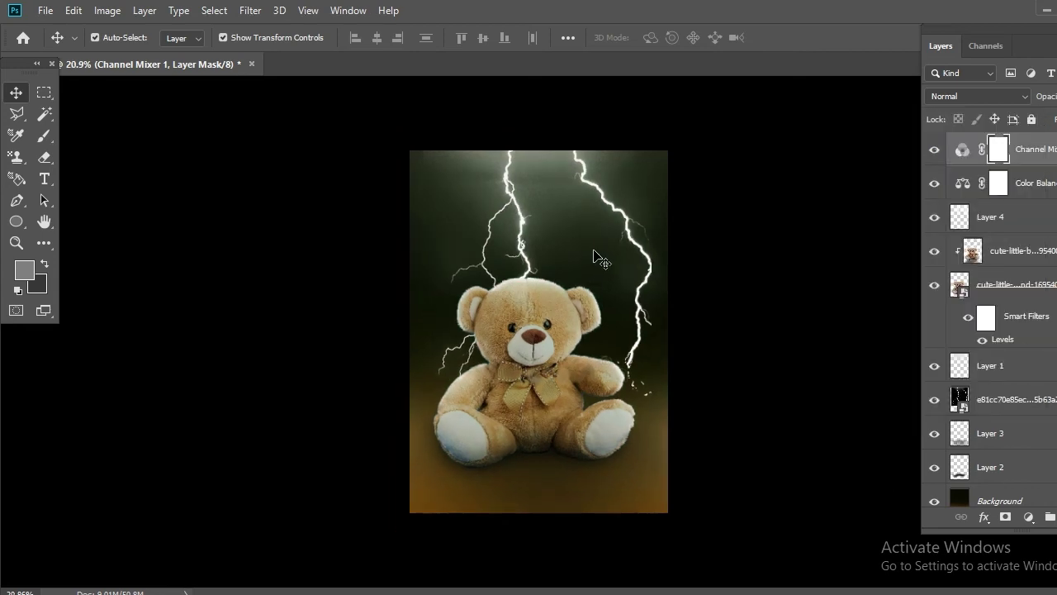
Save the composite as a JPEG in the Edited Emage folder, replacing the existing file.
{"action": "left_click", "coordinate": [45, 10]}
{"action": "left_click", "coordinate": [66, 113]}
{"action": "left_click", "coordinate": [329, 332]}
{"action": "left_click", "coordinate": [248, 472]}
{"action": "left_click", "coordinate": [82, 273]}
{"action": "double_click", "coordinate": [217, 111]}
{"action": "left_click", "coordinate": [421, 478]}
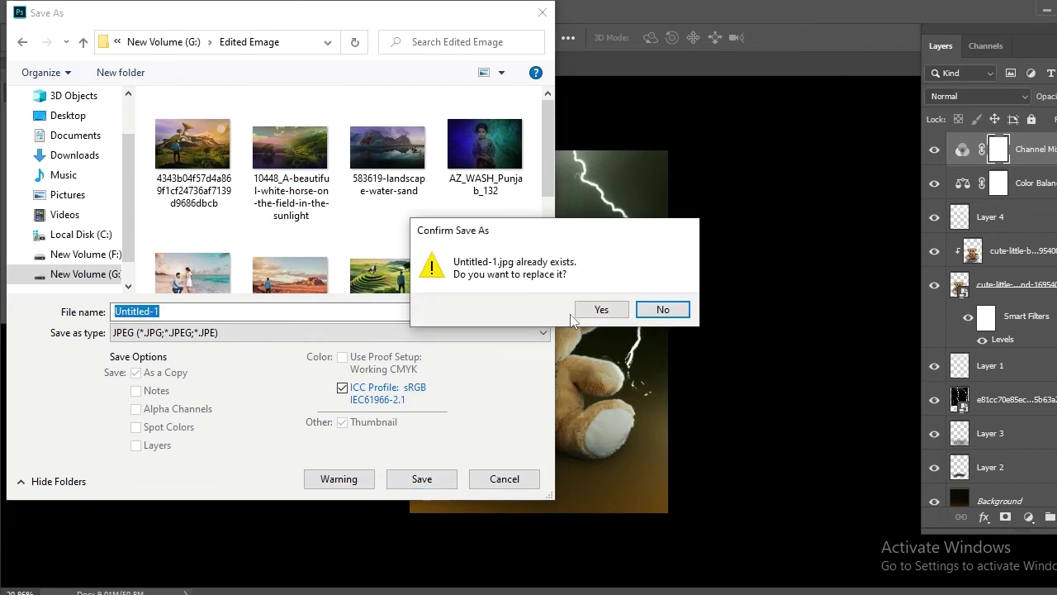
{"action": "left_click", "coordinate": [600, 307]}
{"action": "left_click", "coordinate": [670, 160]}
Save the composite as a JPEG again, accepting the default quality settings.
{"action": "left_click", "coordinate": [45, 10]}
{"action": "left_click", "coordinate": [120, 175]}
{"action": "left_click", "coordinate": [328, 332]}
{"action": "left_click", "coordinate": [247, 472]}
{"action": "left_click", "coordinate": [421, 478]}
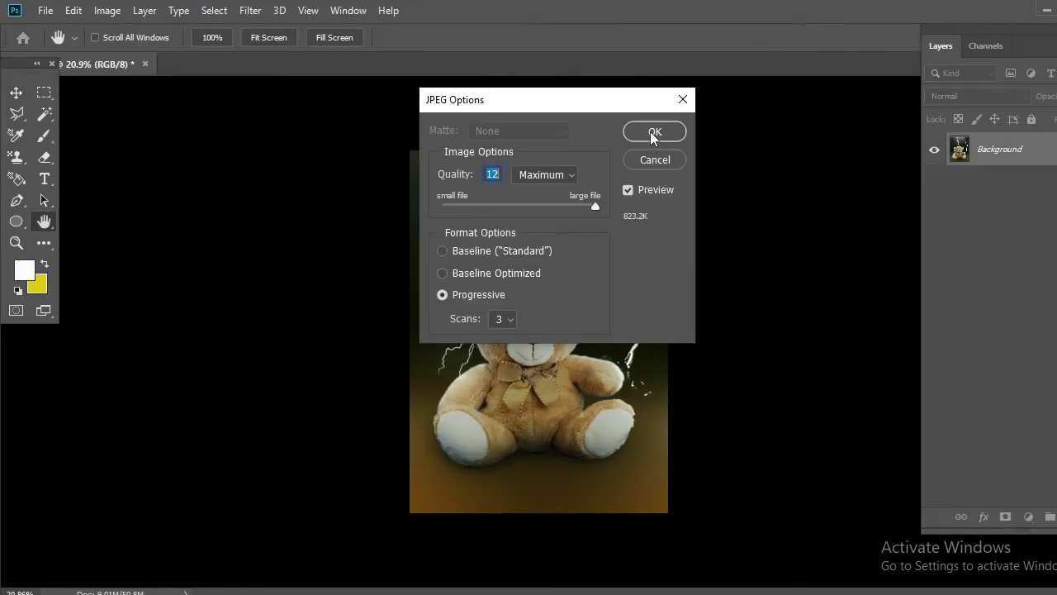
{"action": "left_click", "coordinate": [652, 134]}
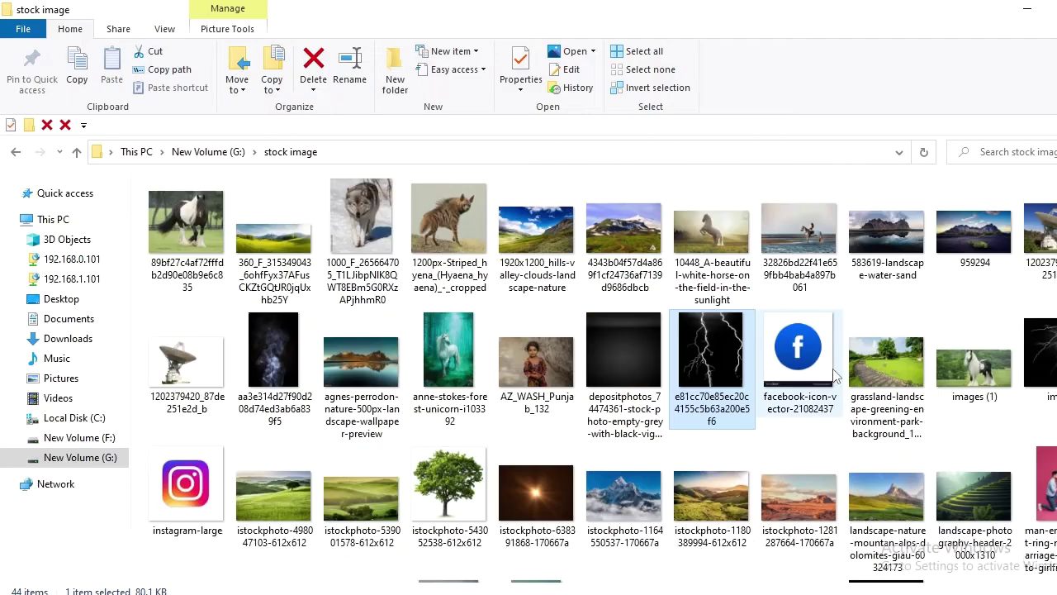
Browse the G: drive to the png images folder to find the teddy-bear picture.
{"action": "left_click", "coordinate": [83, 458]}
{"action": "double_click", "coordinate": [200, 296]}
{"action": "left_click", "coordinate": [83, 457]}
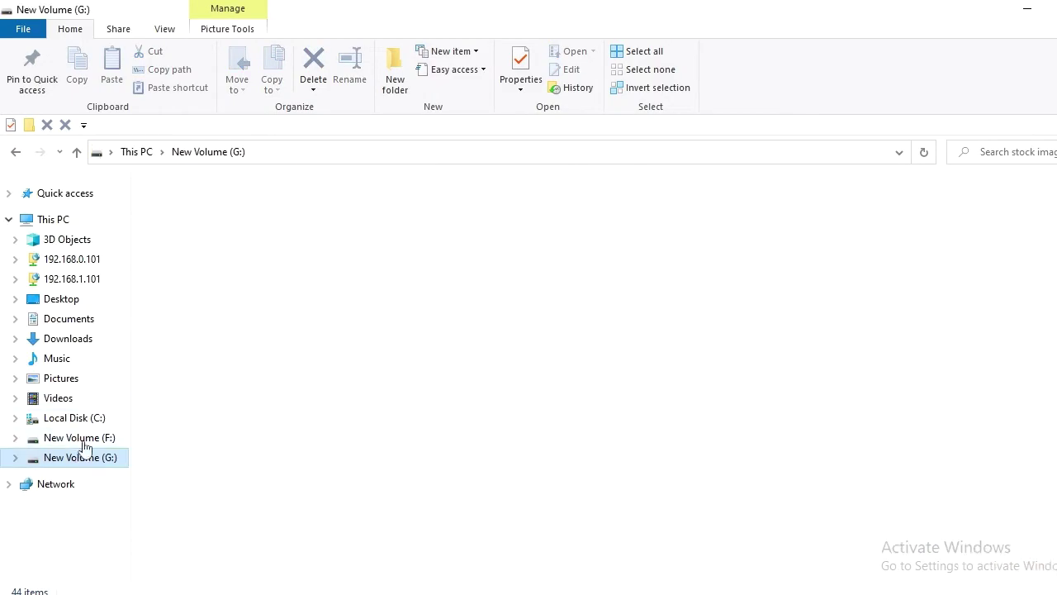
{"action": "double_click", "coordinate": [189, 239]}
{"action": "scroll", "coordinate": [360, 235], "scroll_direction": "down", "scroll_amount": 2}
Place the small teddy-bear picture and position it in the lower-left corner.
{"action": "left_click_drag", "start_coordinate": [359, 236], "coordinate": [427, 408]}
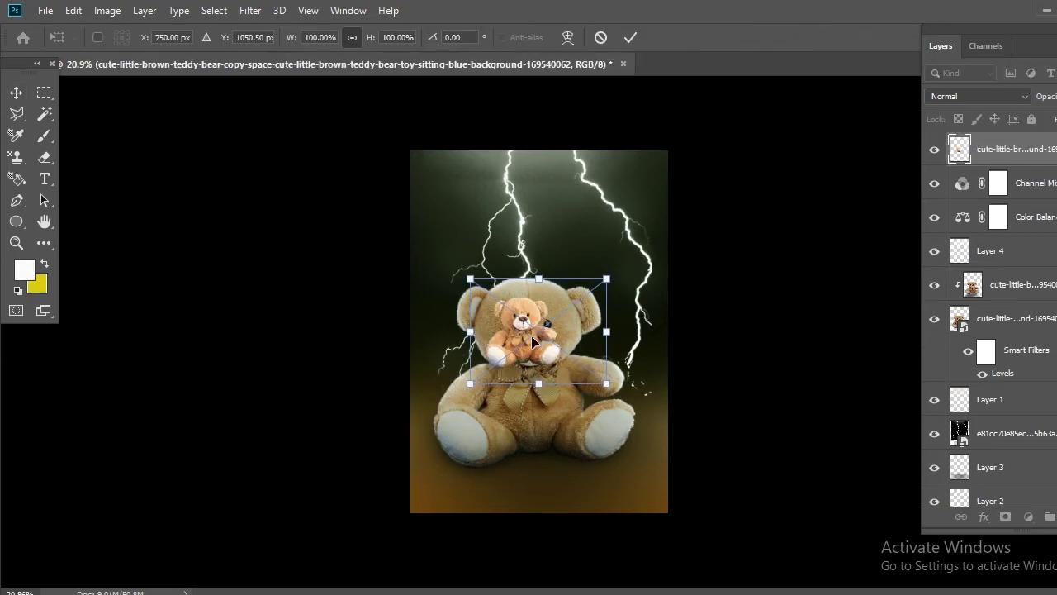
{"action": "left_click_drag", "start_coordinate": [508, 240], "coordinate": [473, 454]}
{"action": "key", "text": "b"}
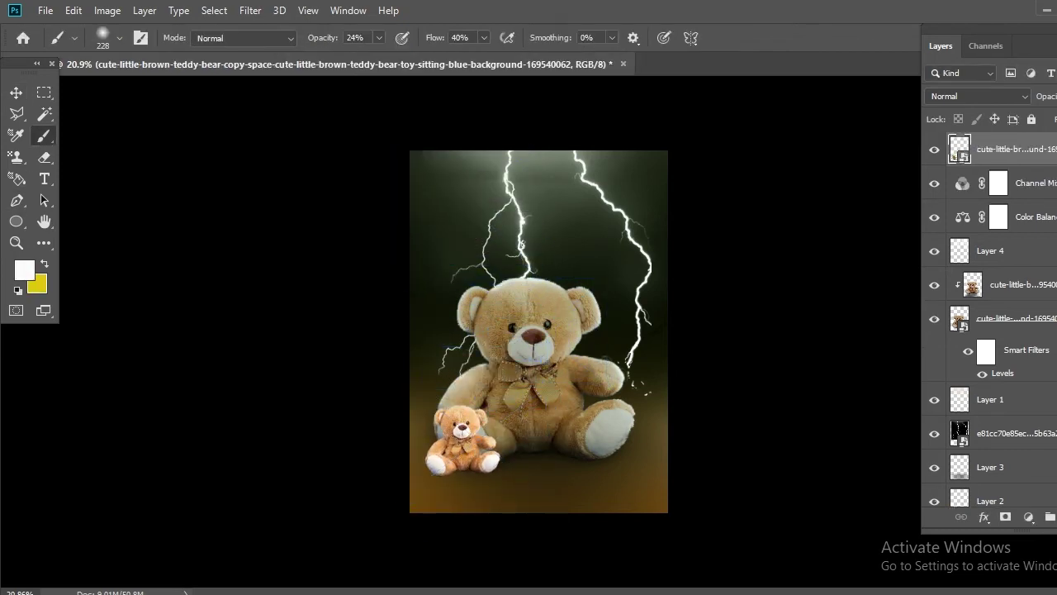
On a new layer, paint a black shadow around the small bear with an 82% opacity brush.
{"action": "key", "text": "ctrl+shift+alt+n"}
{"action": "key", "text": "ctrl+bracketleft"}
{"action": "left_click", "coordinate": [24, 270]}
{"action": "left_click", "coordinate": [1034, 235]}
{"action": "left_click", "coordinate": [104, 38]}
{"action": "left_click", "coordinate": [306, 113]}
{"action": "left_click", "coordinate": [421, 55]}
{"action": "left_click_drag", "start_coordinate": [449, 460], "coordinate": [471, 427]}
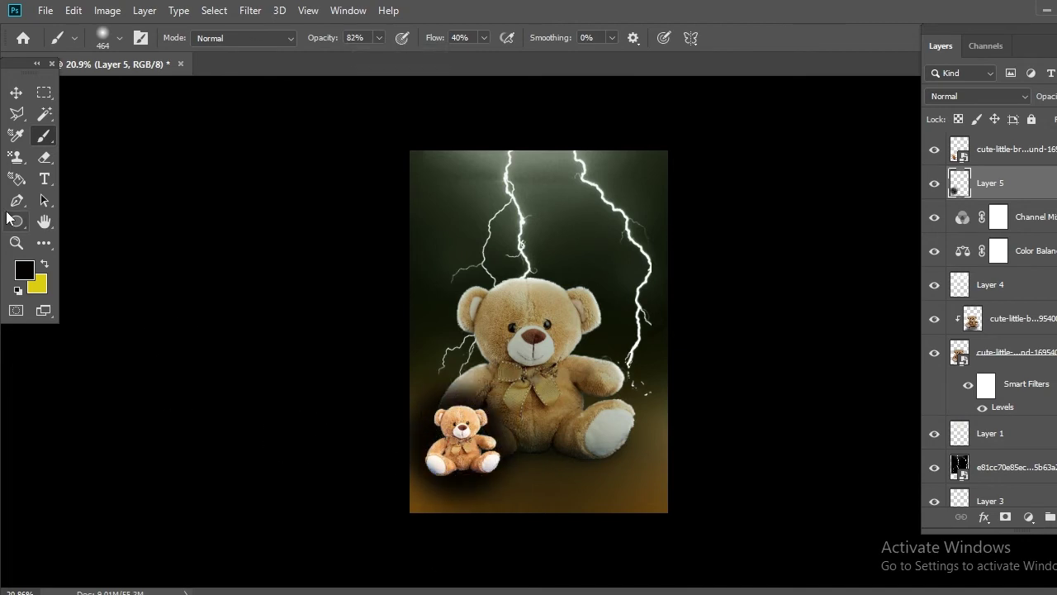
Paint a white (#ffffff) arrow stroke from the small bear toward the big bear with a 59 px brush.
{"action": "left_click", "coordinate": [120, 38]}
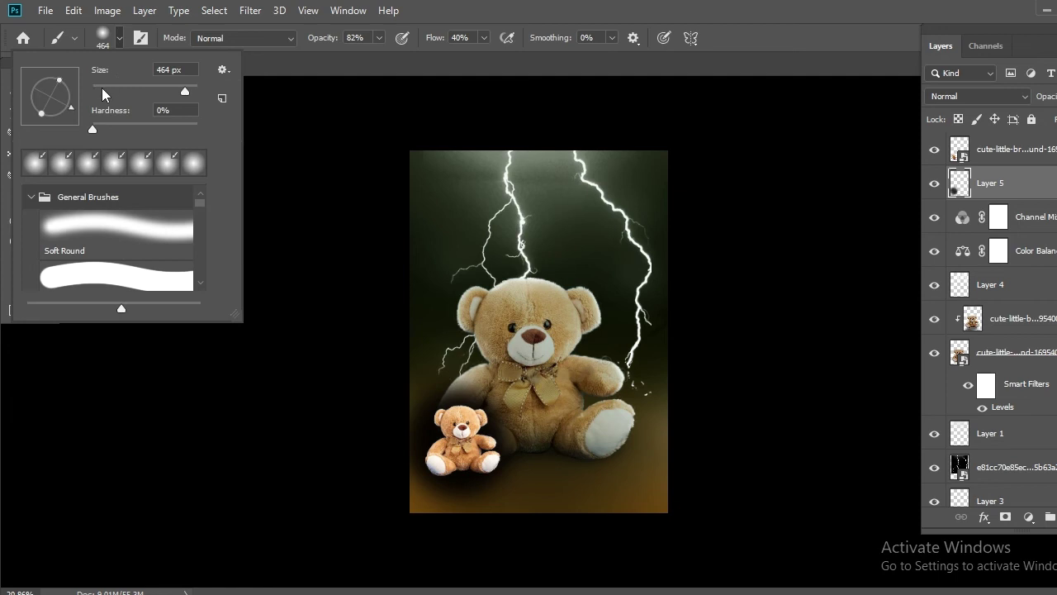
{"action": "type", "text": "59"}
{"action": "key", "text": "Return"}
{"action": "left_click", "coordinate": [24, 270]}
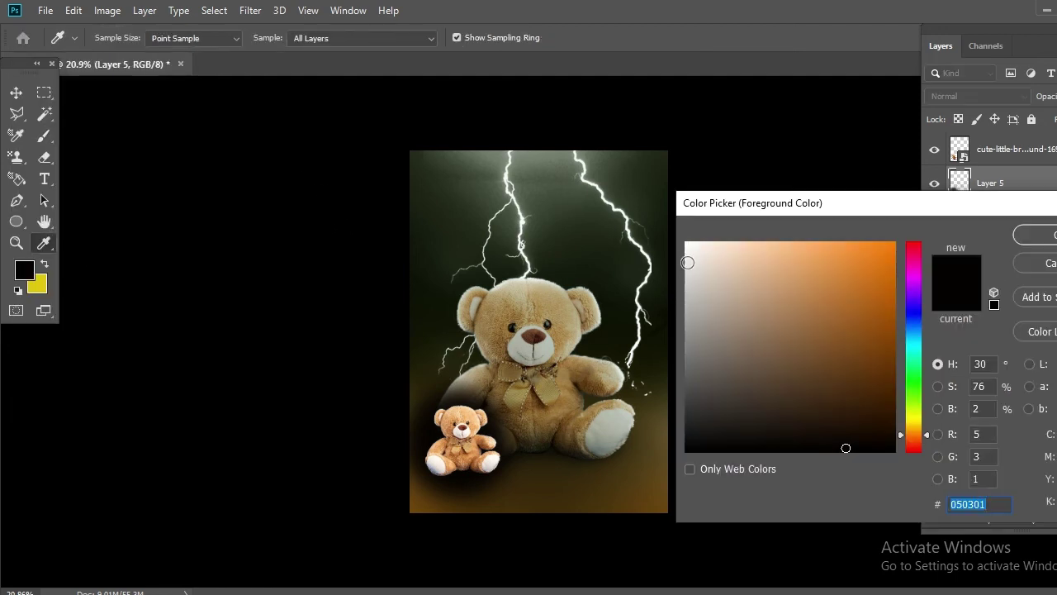
{"action": "type", "text": "ffffff"}
{"action": "key", "text": "Return"}
{"action": "left_click_drag", "start_coordinate": [481, 403], "coordinate": [498, 361]}
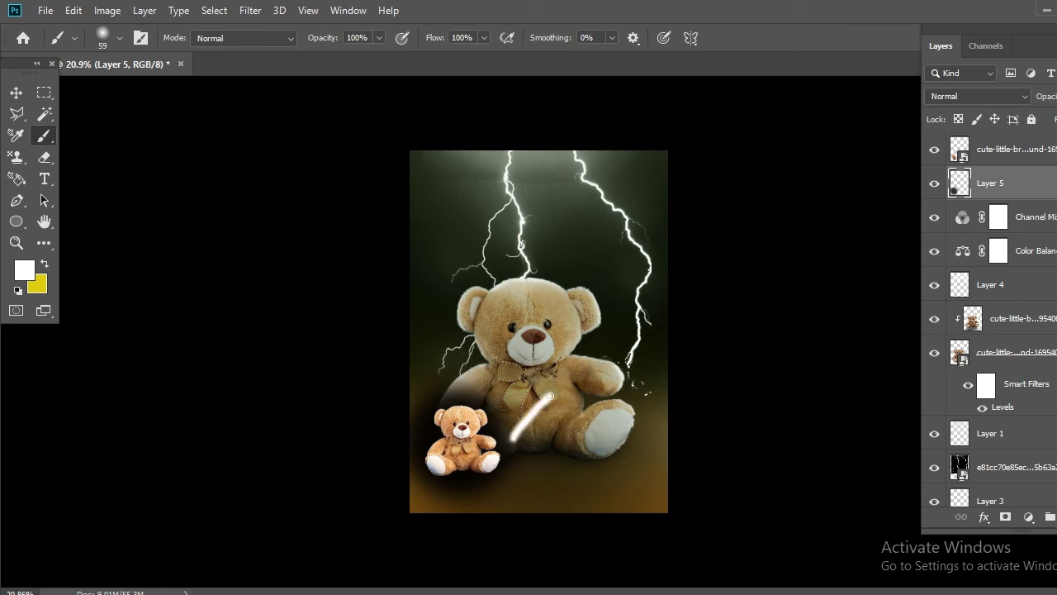
Nudge the small bear, arrow and shadow slightly downward with the Move tool.
{"action": "key", "text": "v"}
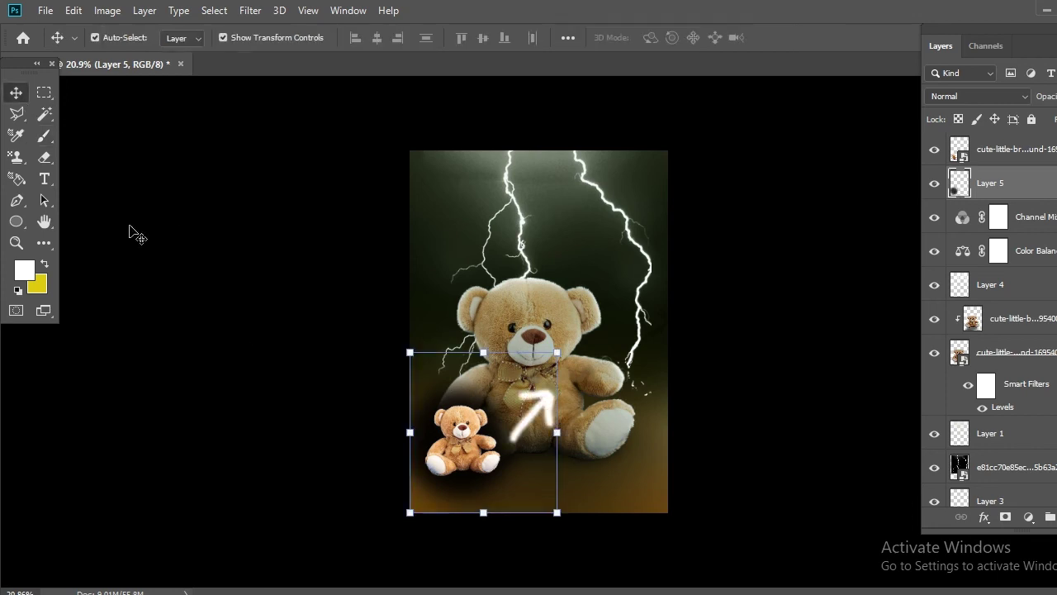
{"action": "left_click_drag", "start_coordinate": [462, 442], "coordinate": [465, 459]}
{"action": "left_click", "coordinate": [439, 402]}
{"action": "left_click_drag", "start_coordinate": [439, 402], "coordinate": [440, 415]}
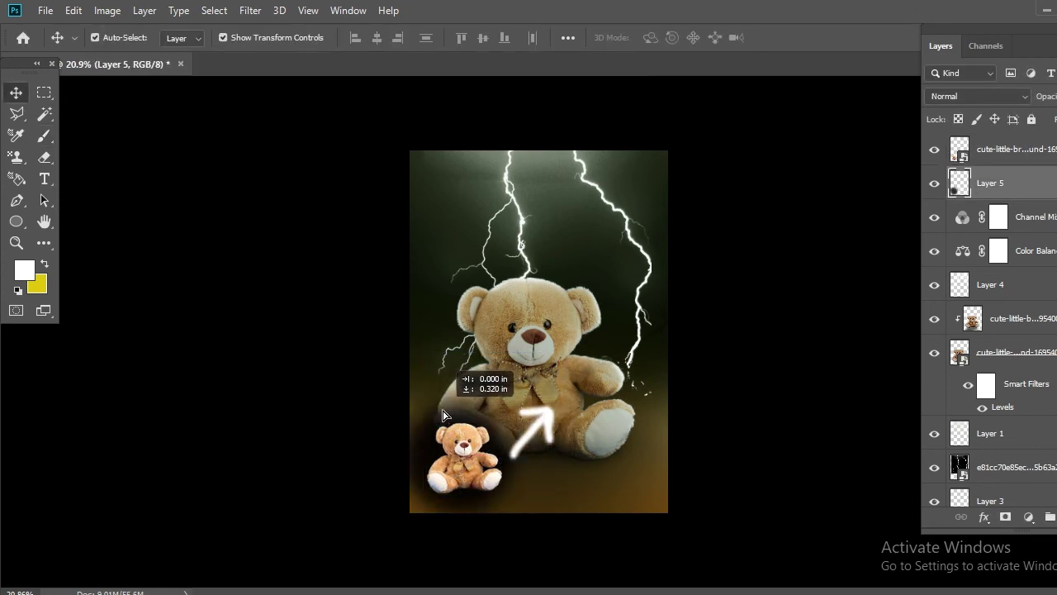
{"action": "left_click", "coordinate": [167, 400]}
Save the finished composite as a JPEG in the Edited Emage folder.
{"action": "left_click", "coordinate": [45, 9]}
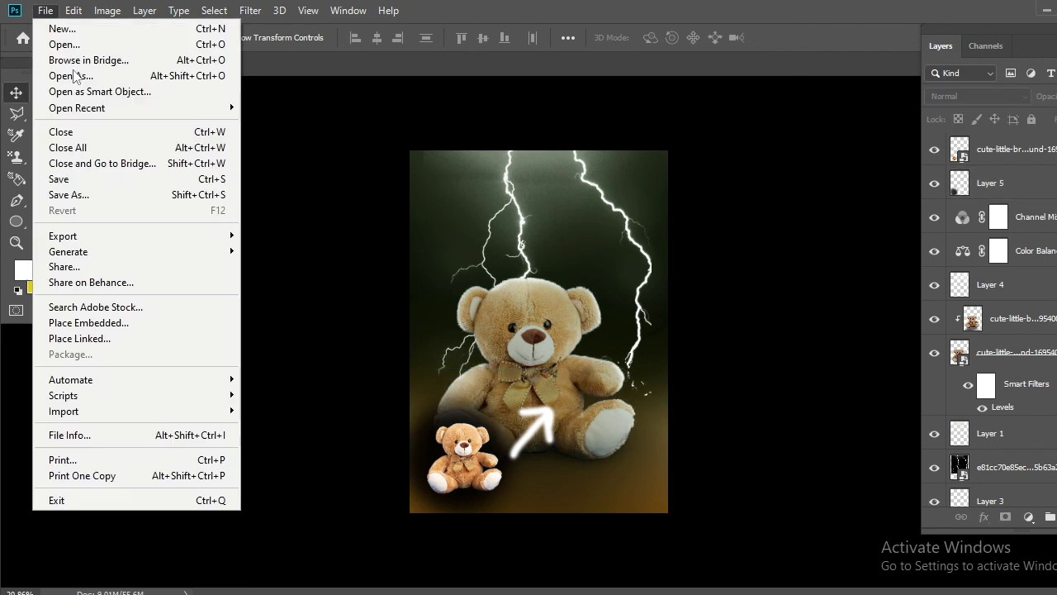
{"action": "left_click", "coordinate": [49, 188]}
{"action": "left_click", "coordinate": [330, 332]}
{"action": "left_click", "coordinate": [405, 474]}
{"action": "left_click", "coordinate": [83, 274]}
{"action": "double_click", "coordinate": [198, 121]}
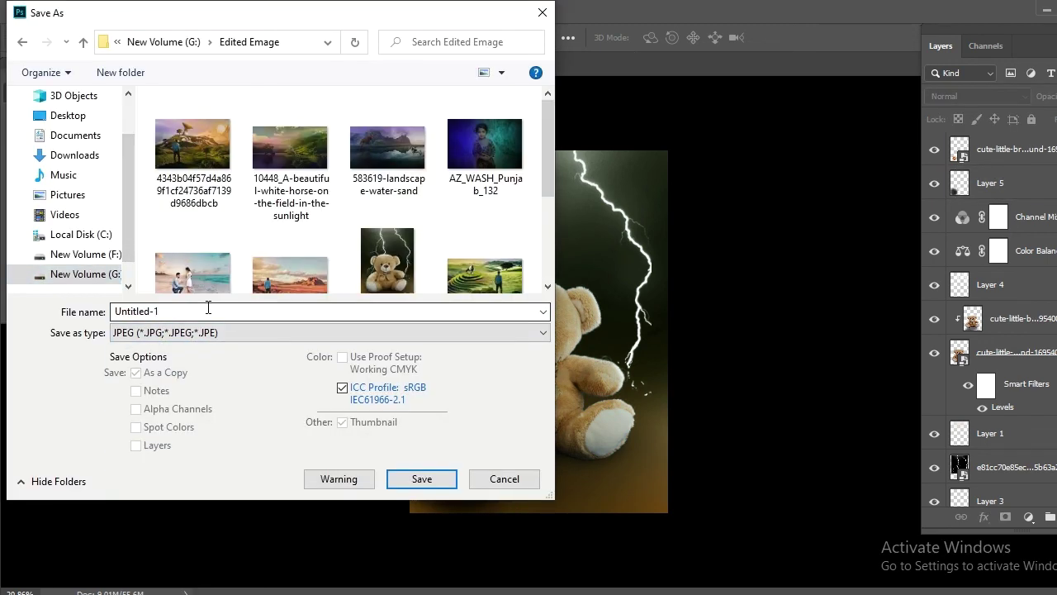
{"action": "left_click", "coordinate": [419, 479]}
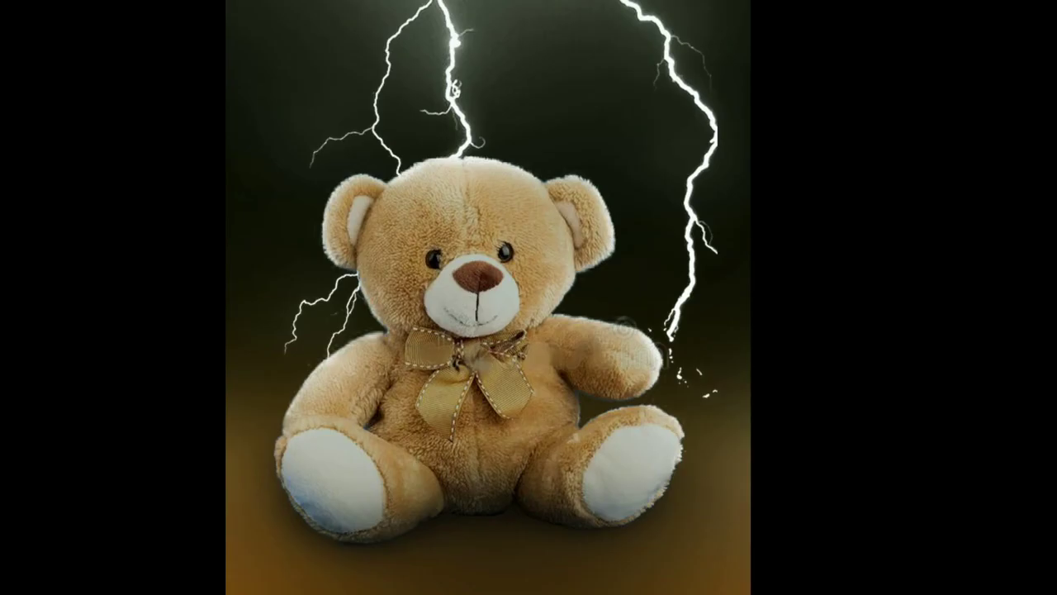